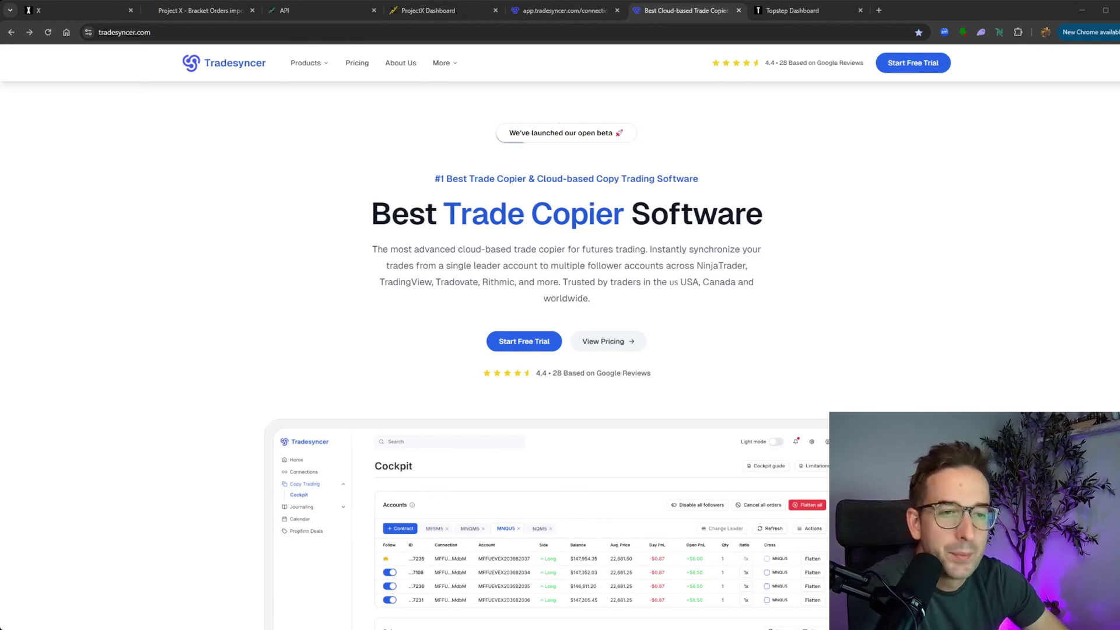
Bring up the Tradesyncer homepage with its trade copier and Cockpit dashboard preview.
click(832, 262)
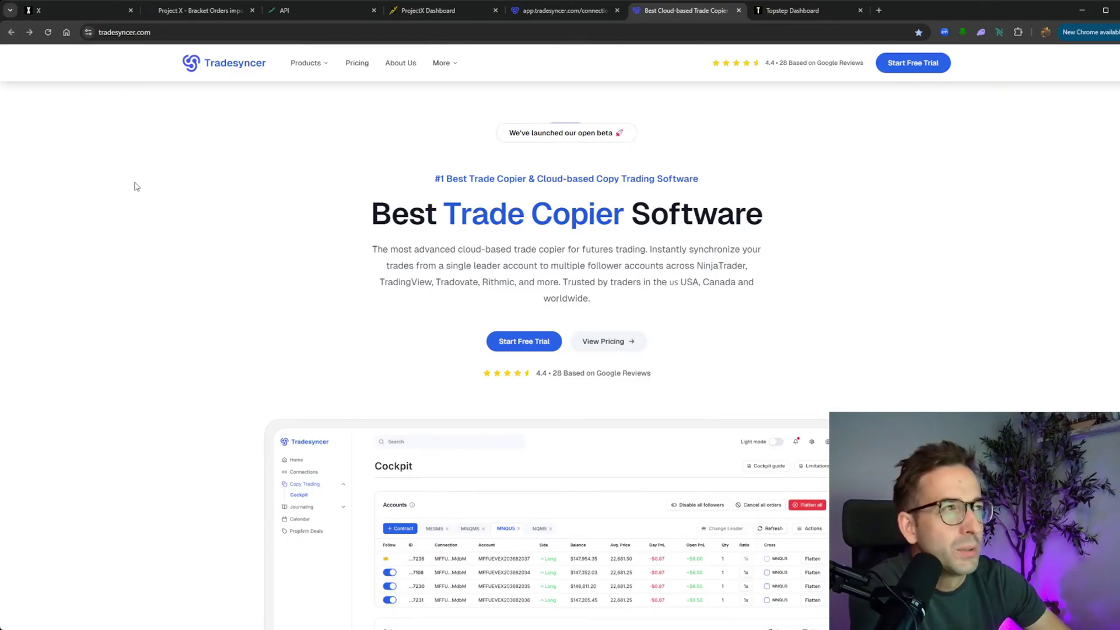
On the pricing page, highlight Basic's 2 connections and 10 accounts versus Pro's 20 accounts.
click(356, 65)
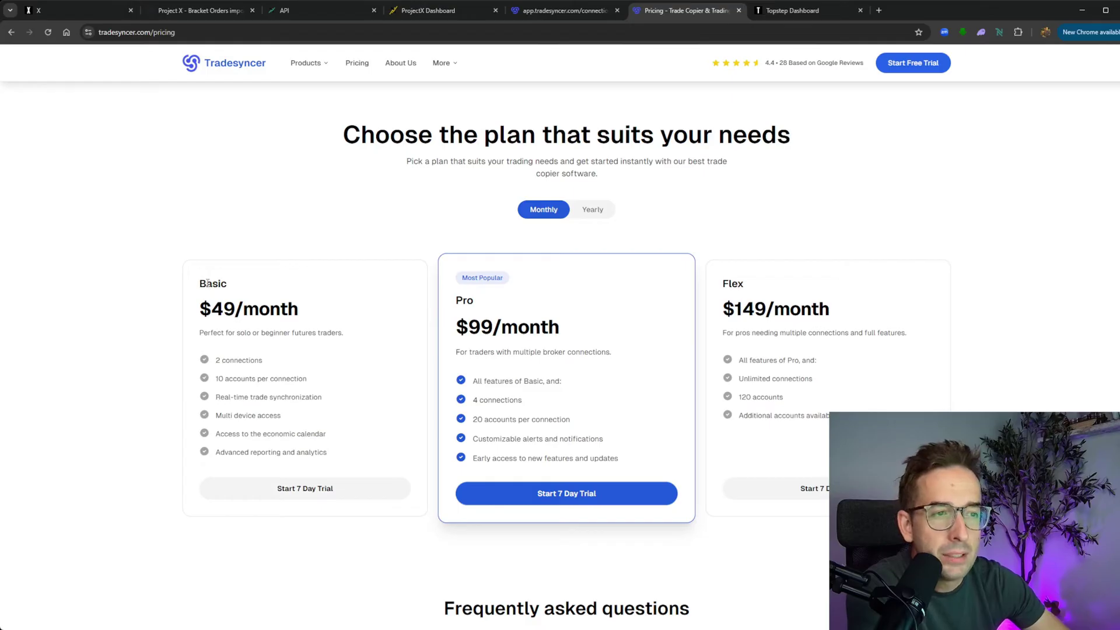
drag(223, 284, 228, 285)
drag(454, 301, 491, 307)
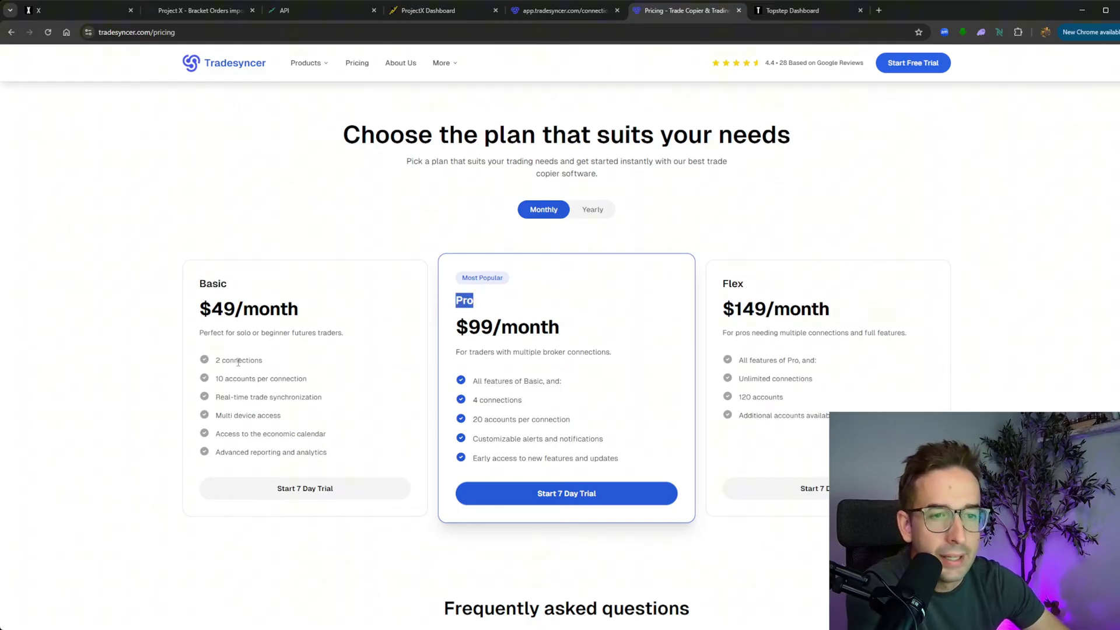
drag(263, 361, 214, 362)
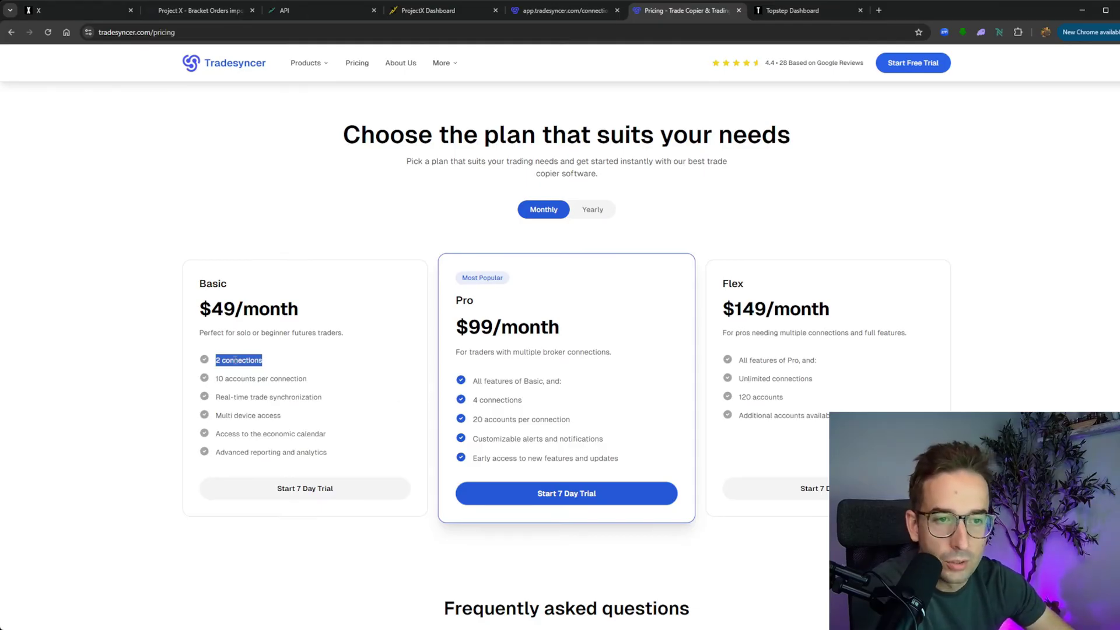
drag(216, 379, 311, 383)
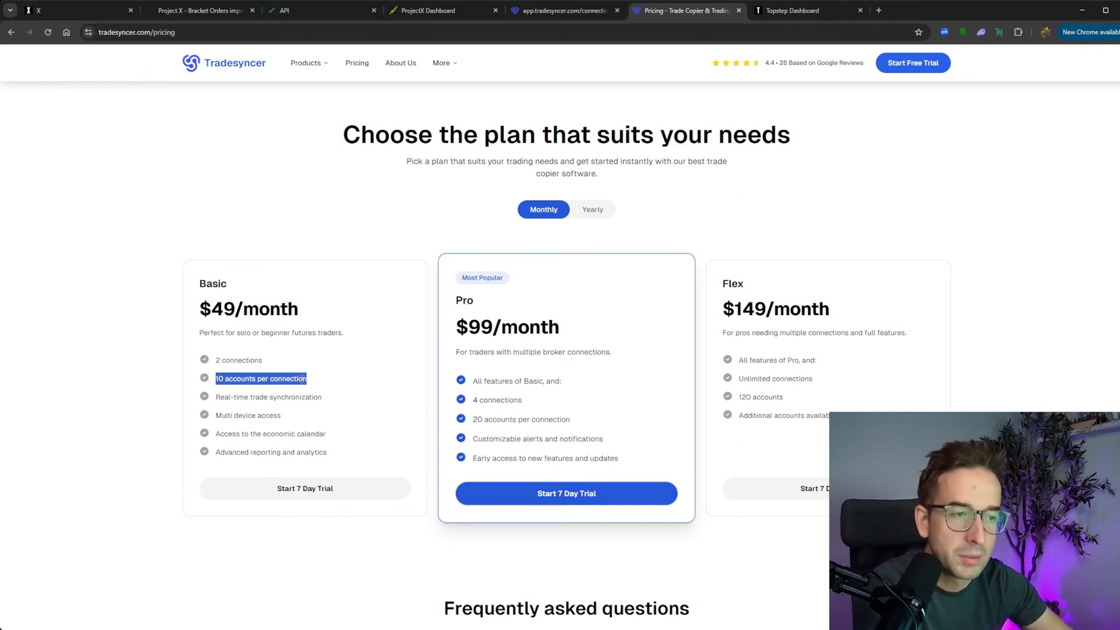
drag(473, 418, 576, 417)
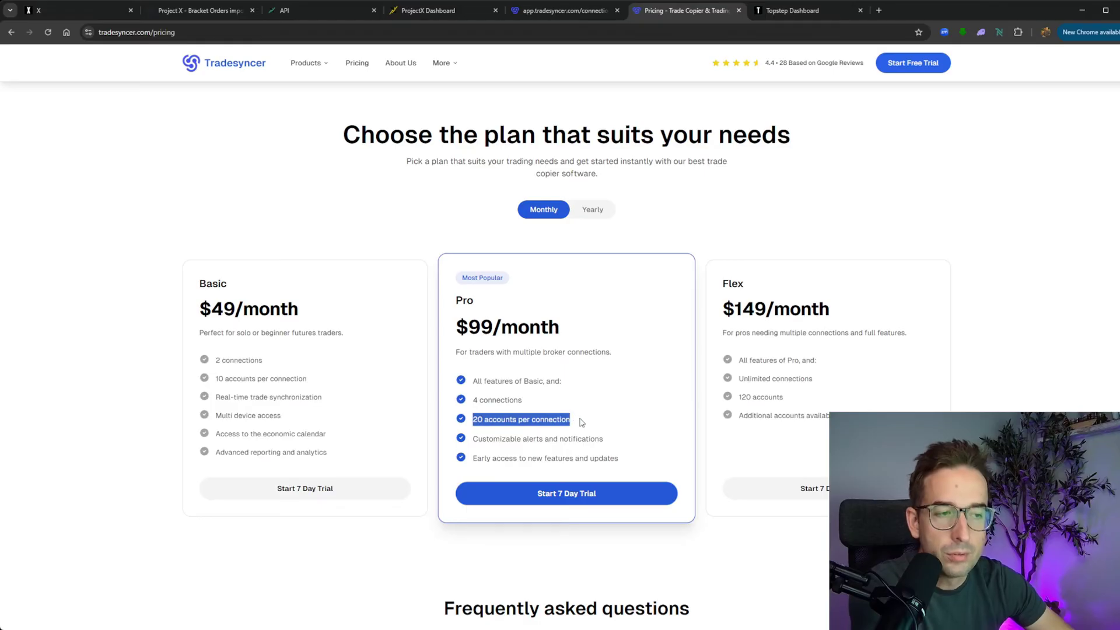
drag(457, 300, 470, 301)
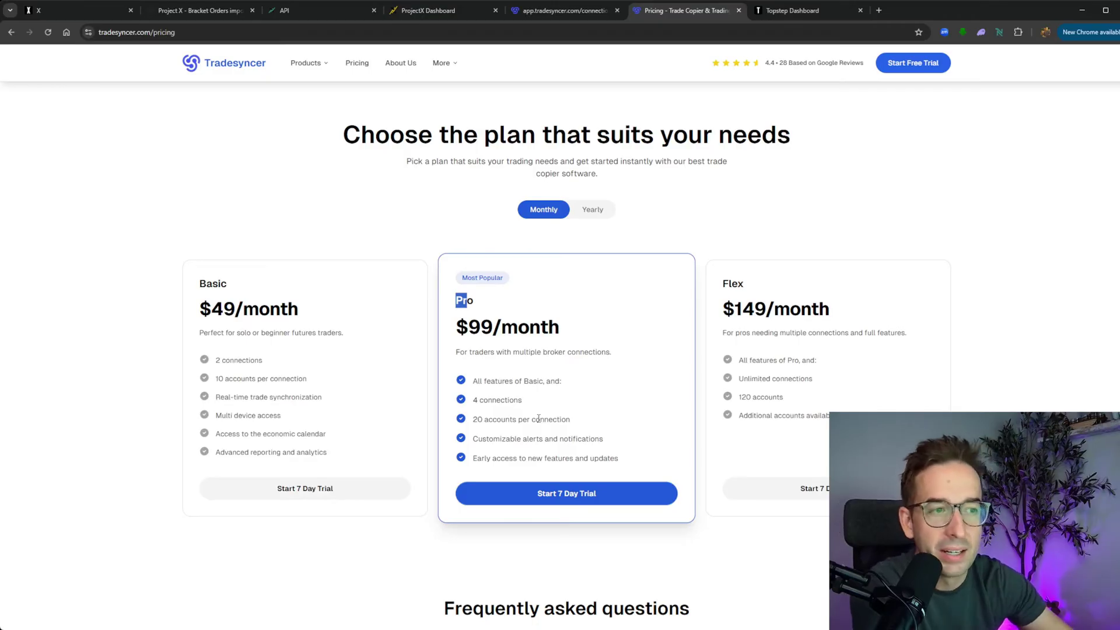
Compare yearly prices, then return to monthly billing showing Basic $49, Pro $99, Flex $149.
click(591, 211)
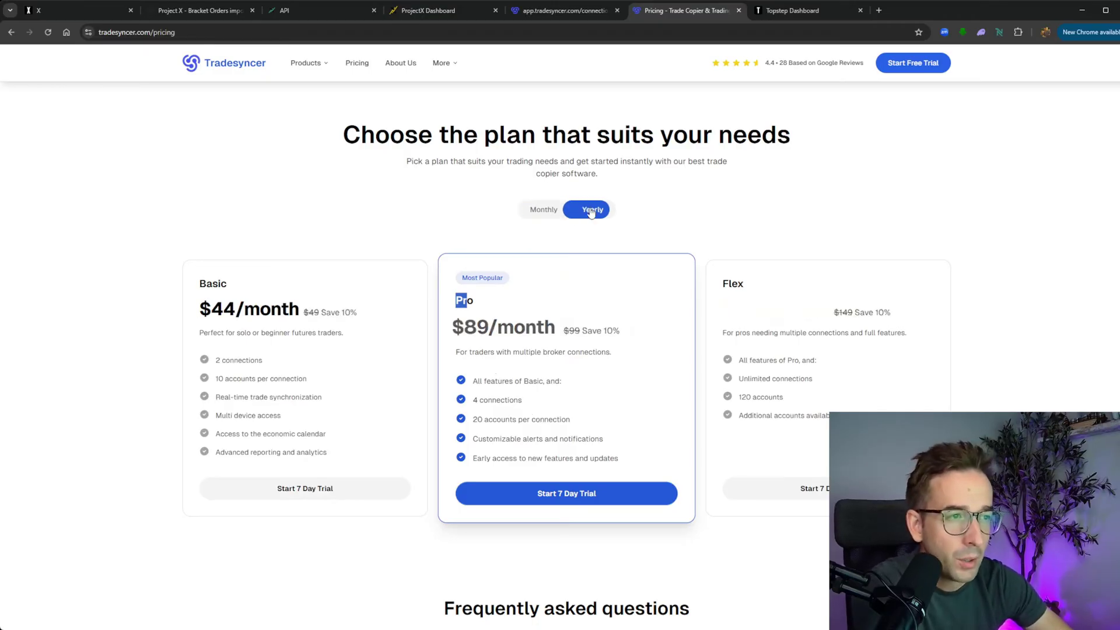
drag(611, 333, 565, 331)
click(544, 209)
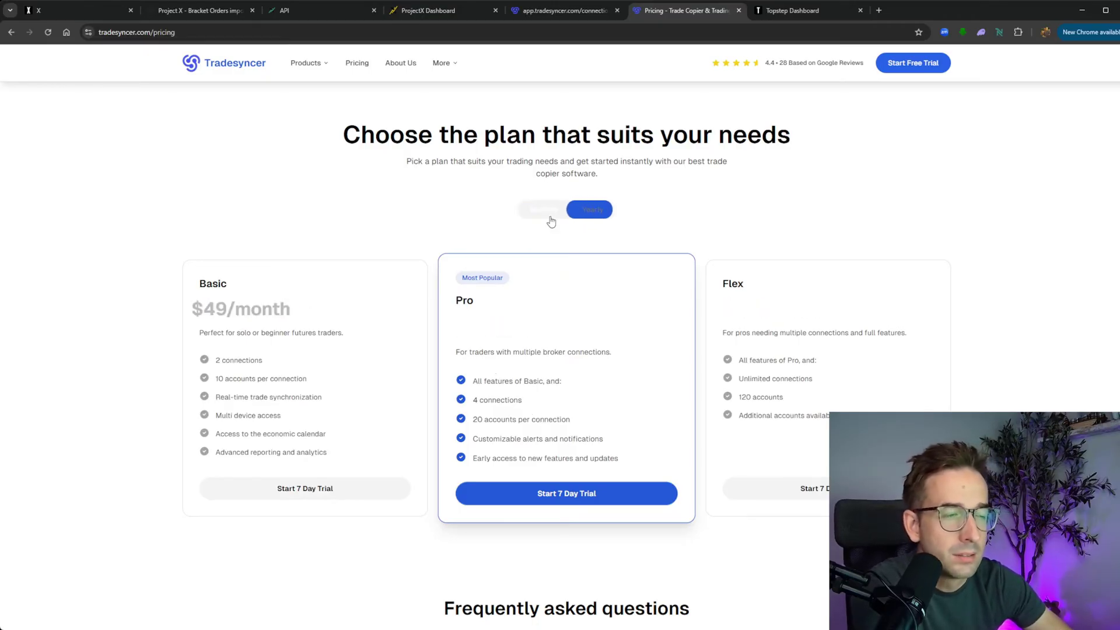
scroll(554, 262, down, 3)
scroll(554, 261, up, 3)
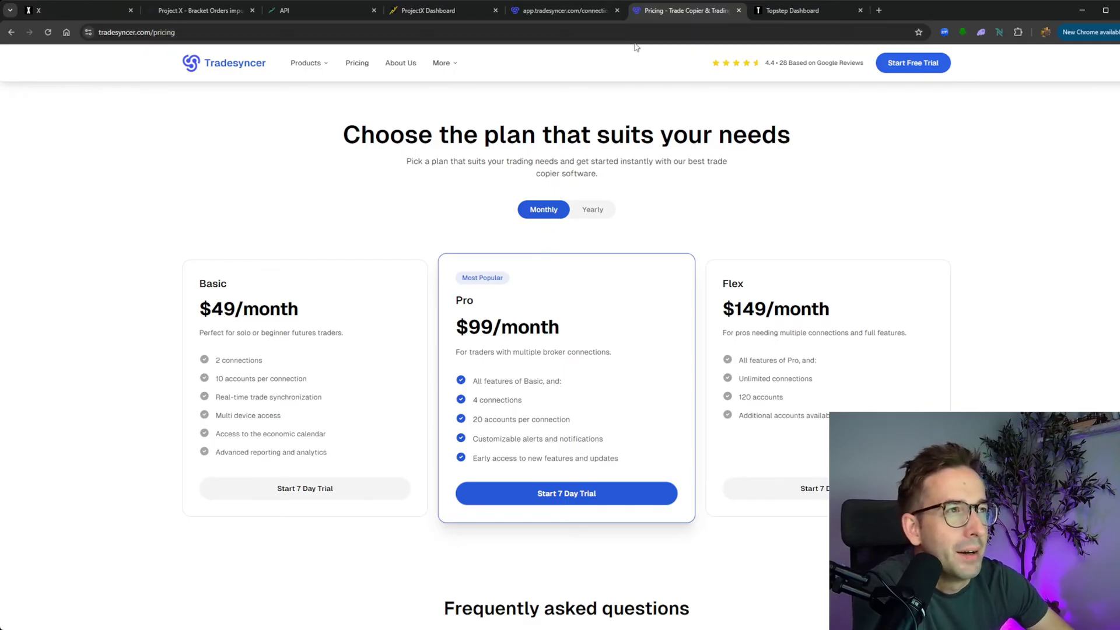
Delete the TOPSTEPX and FundedNext connections from Connections Management, leaving the list empty.
click(562, 11)
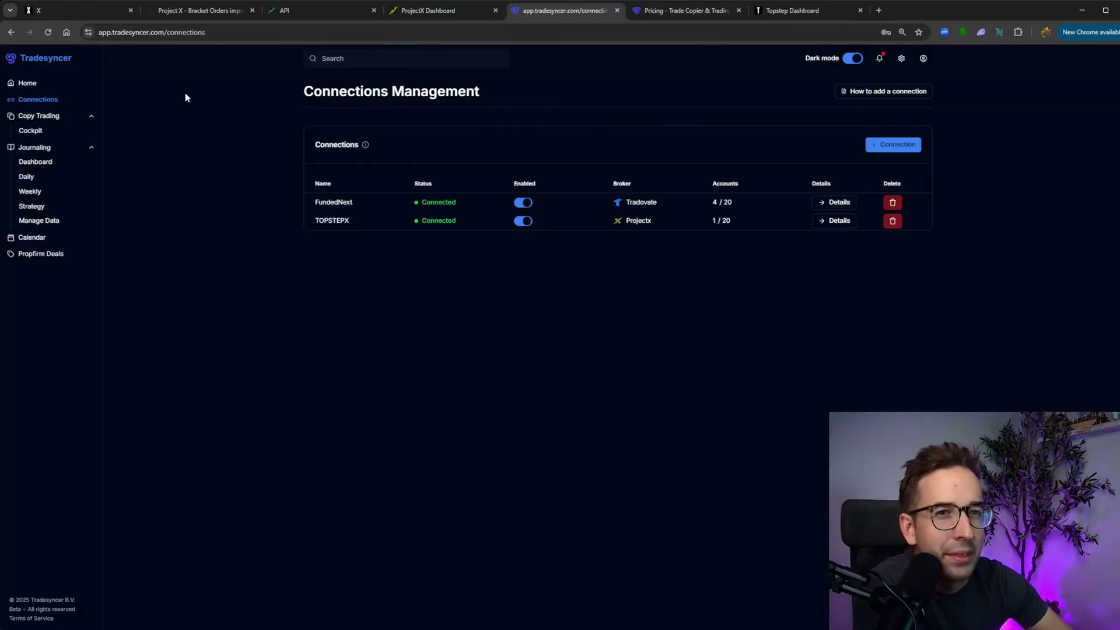
click(27, 83)
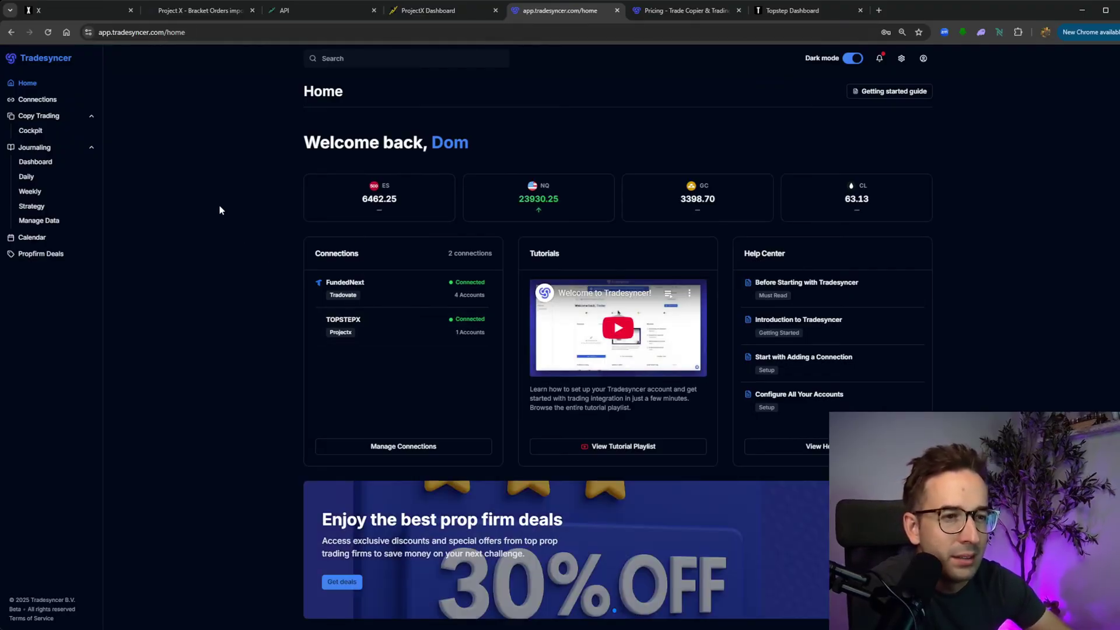
scroll(569, 303, down, 6)
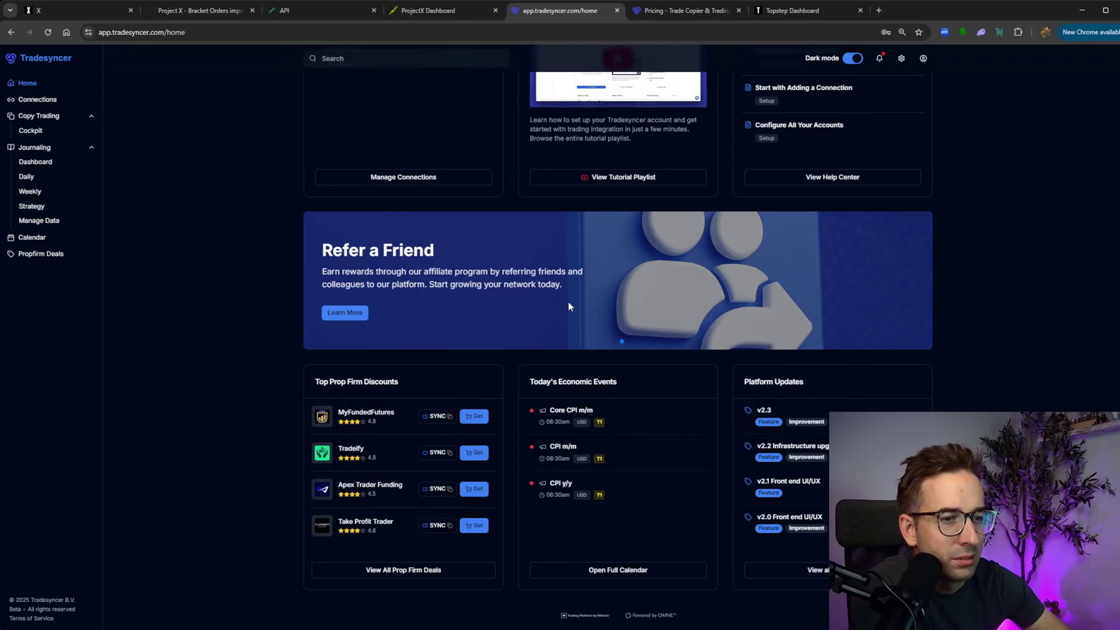
scroll(568, 302, up, 6)
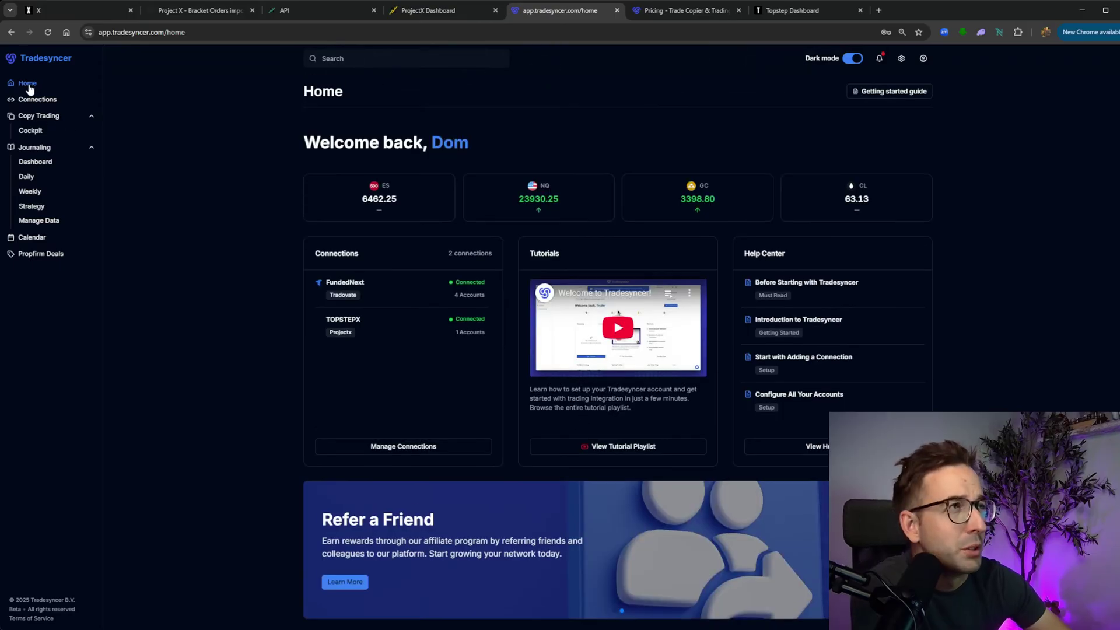
click(34, 103)
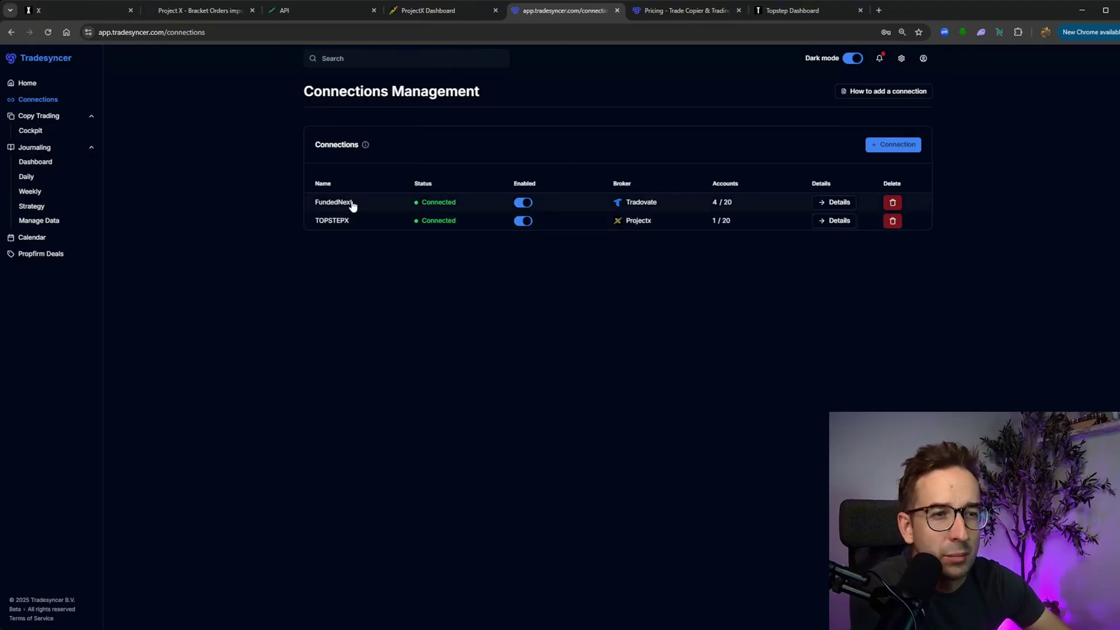
click(893, 203)
click(892, 202)
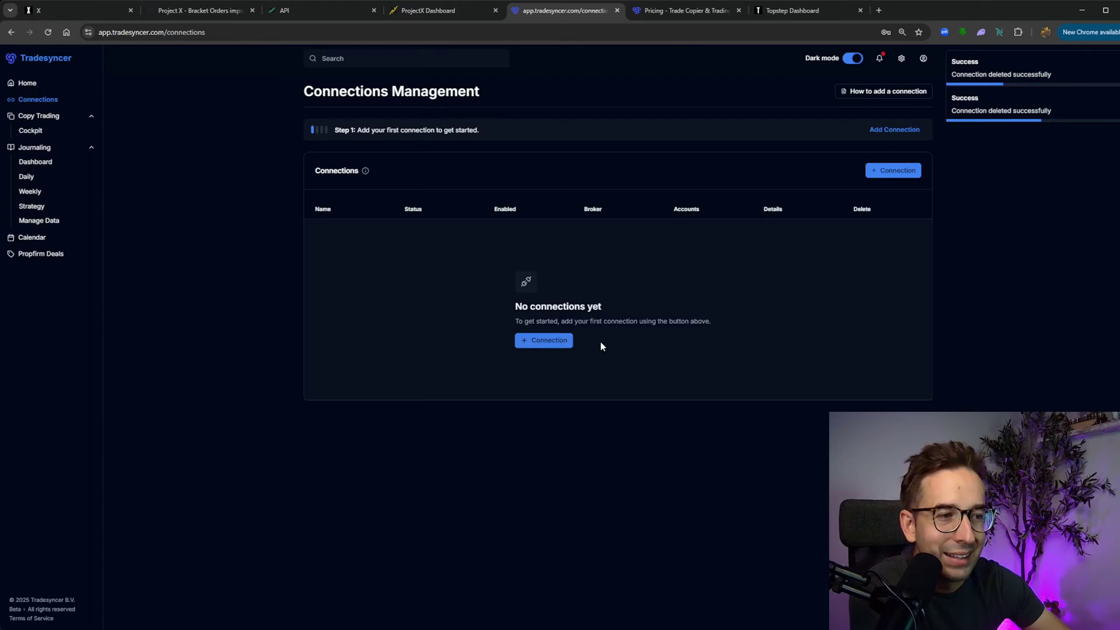
Add a new connection and rename it to FundedNext.
click(551, 347)
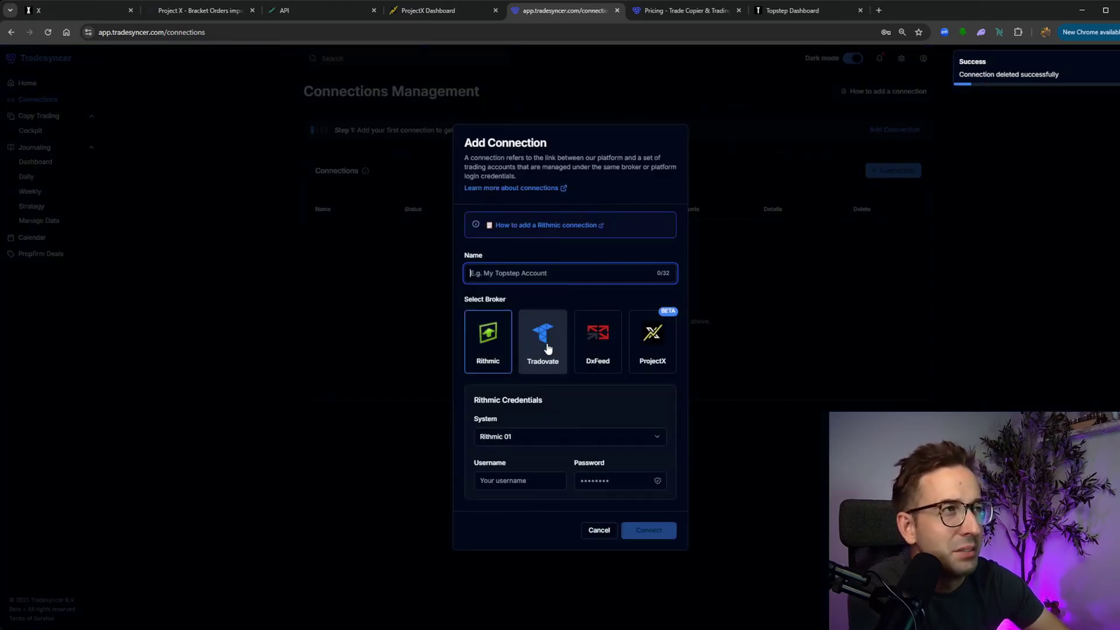
drag(502, 273, 458, 274)
key(BackSpace)
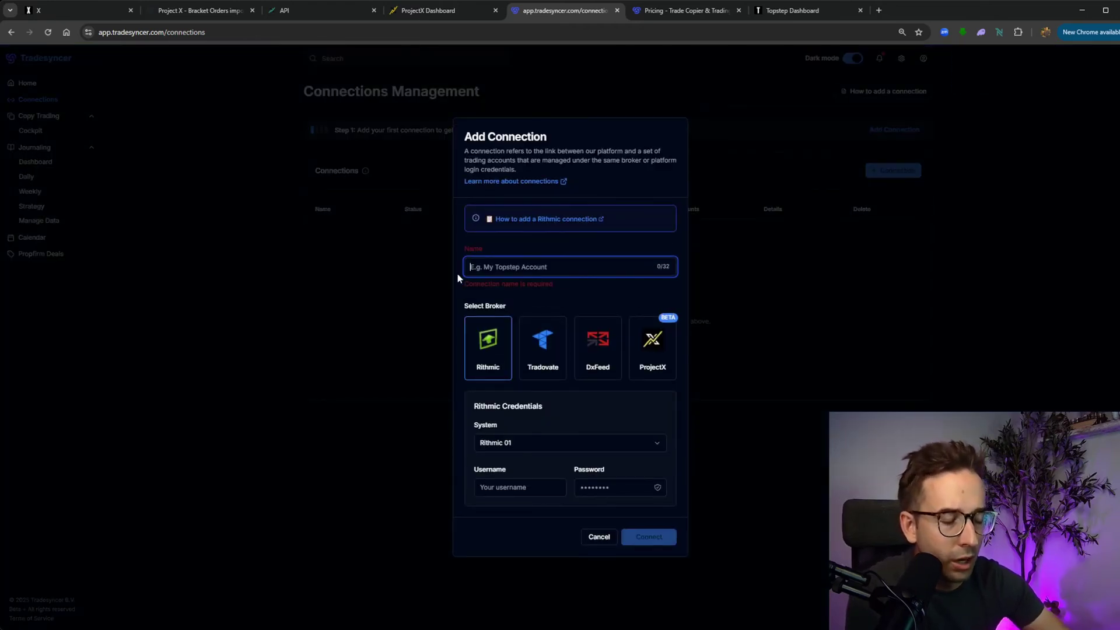
text(FundedNext)
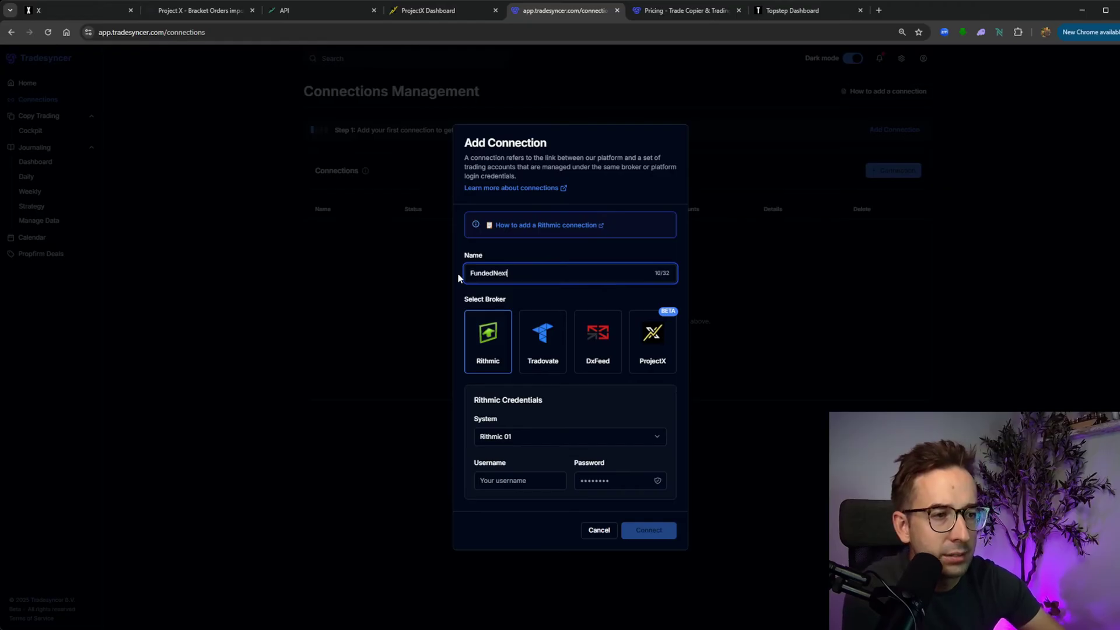
click(543, 256)
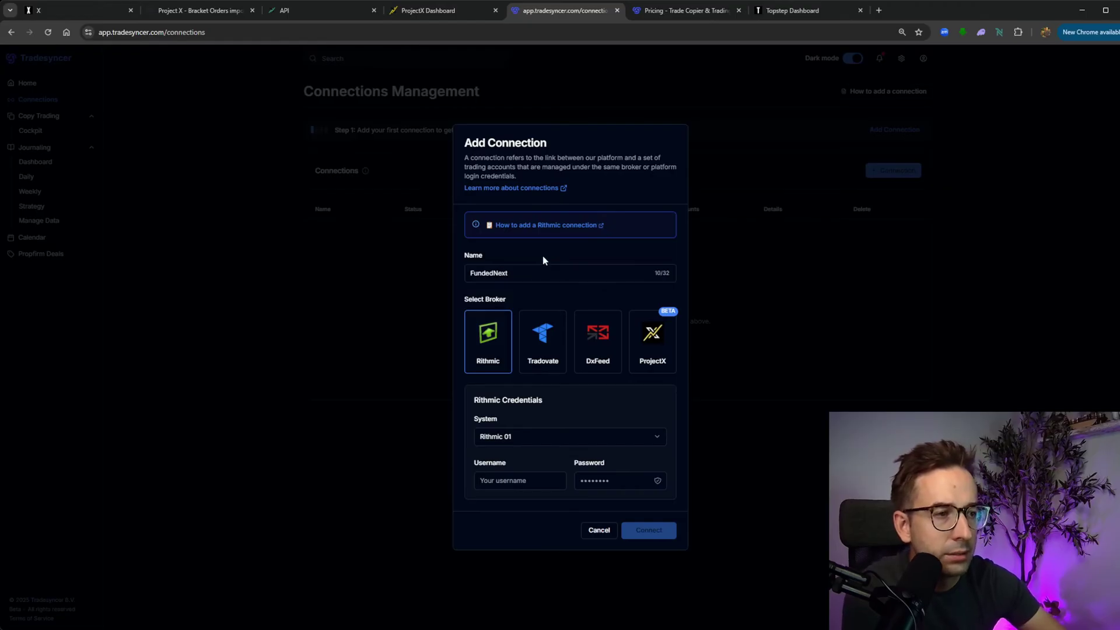
Choose the Tradovate broker with the Demo environment and continue to authorization.
click(549, 362)
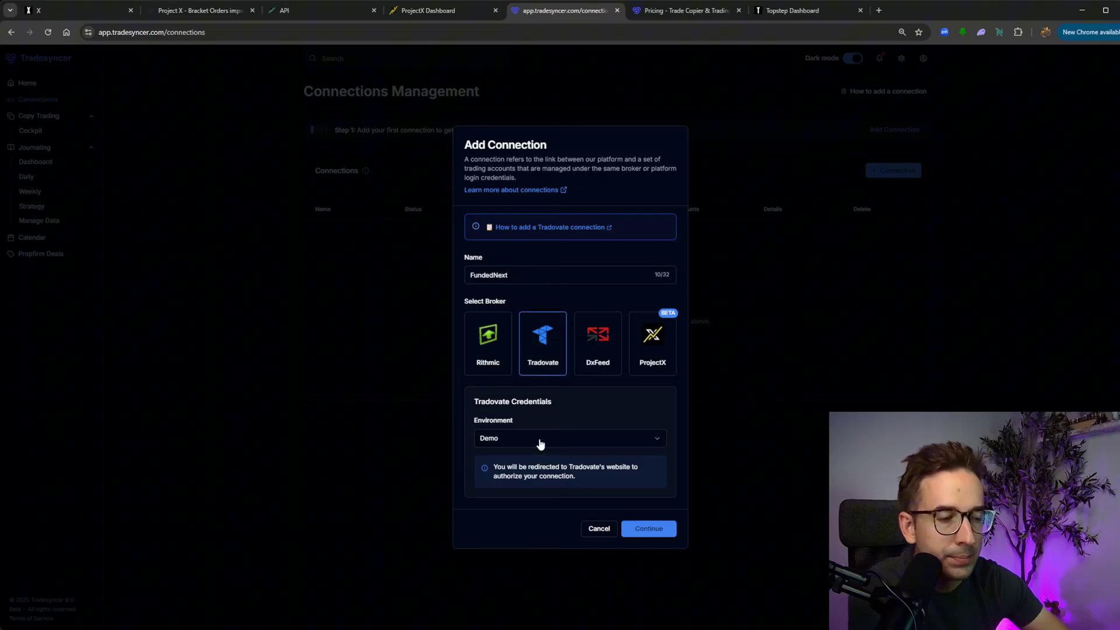
click(520, 440)
click(522, 443)
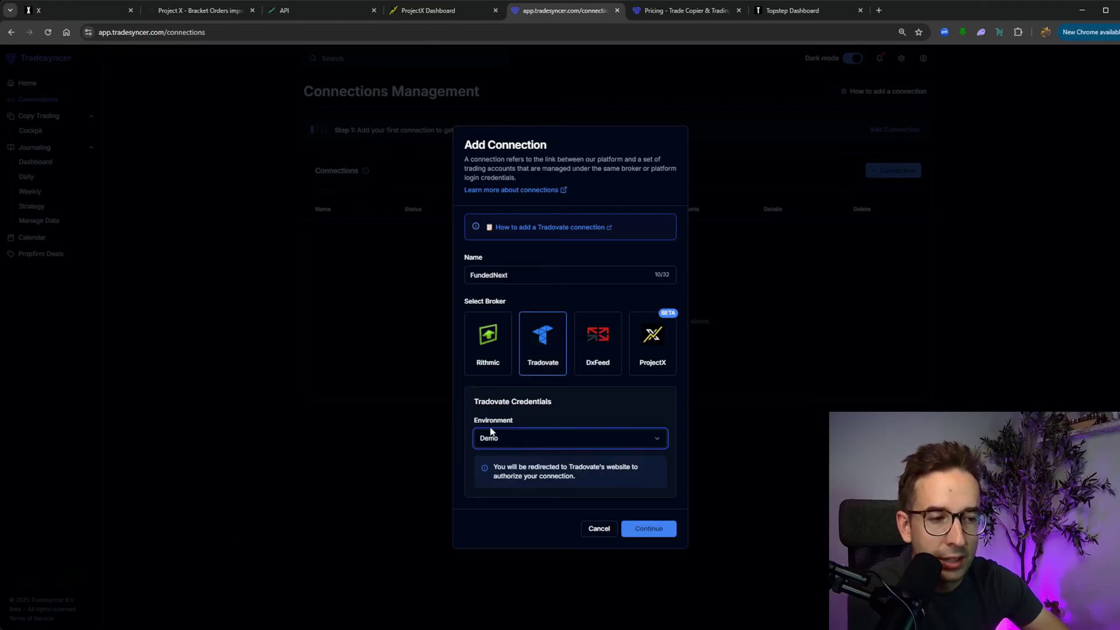
click(652, 532)
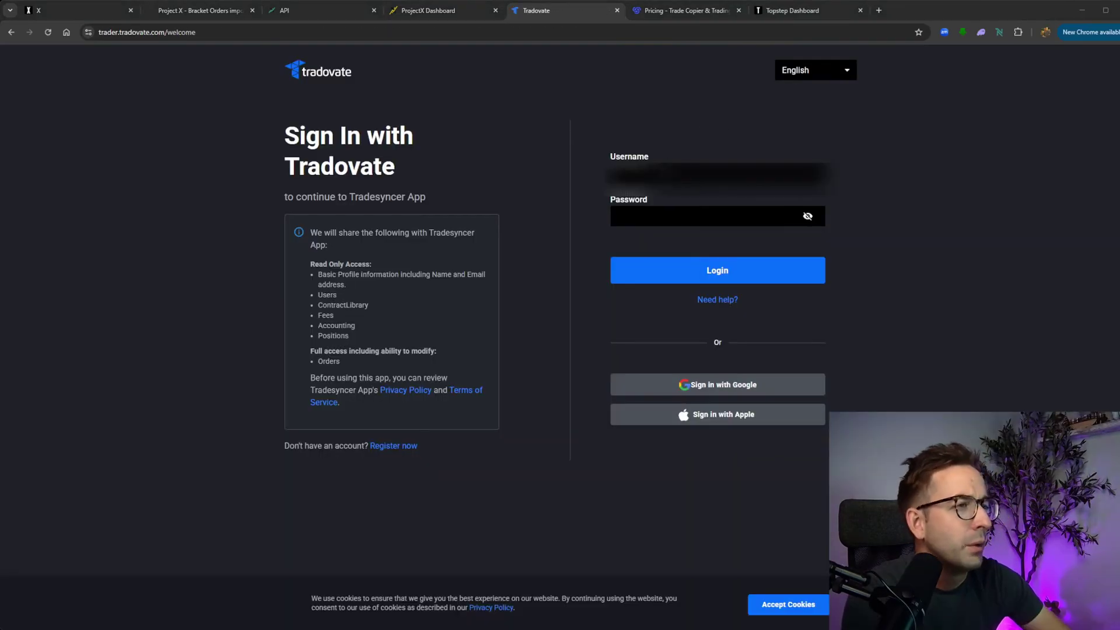
Sign in to Tradovate with the account password to authorize the FundedNext connection.
click(899, 183)
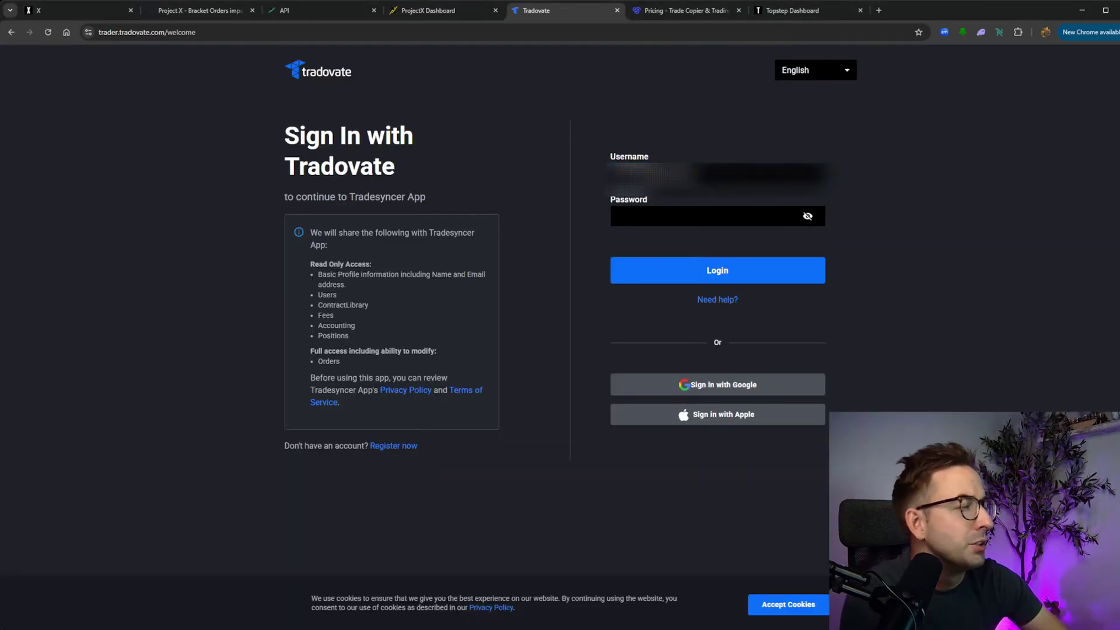
click(758, 216)
key(ctrl+v)
click(758, 275)
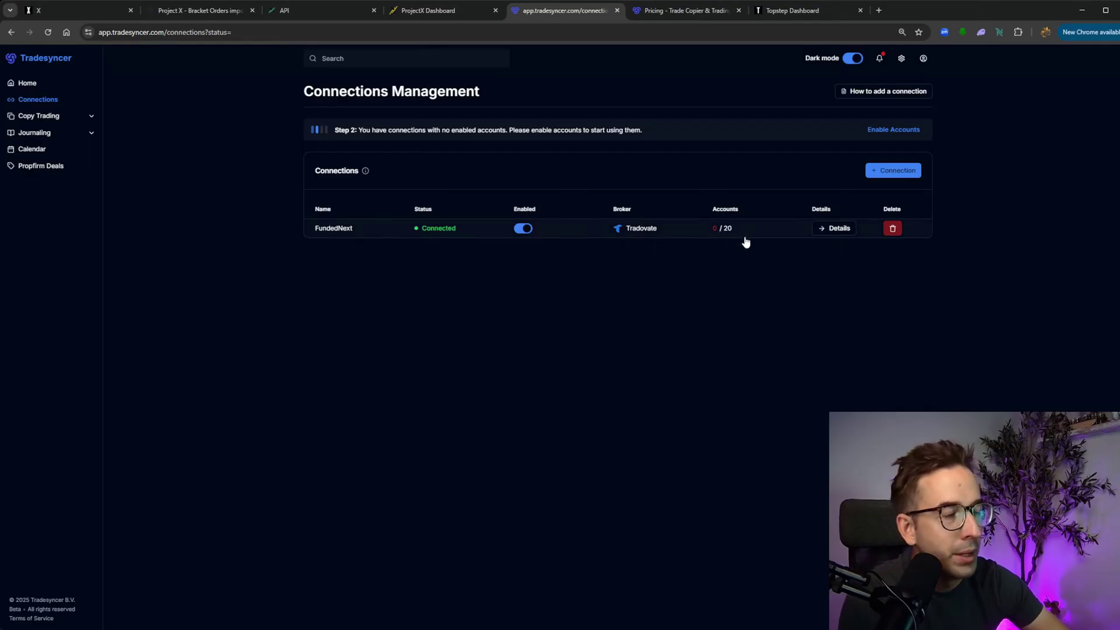
Enable the first four FundedNext accounts (4 of 20) and go back to Connections.
click(827, 231)
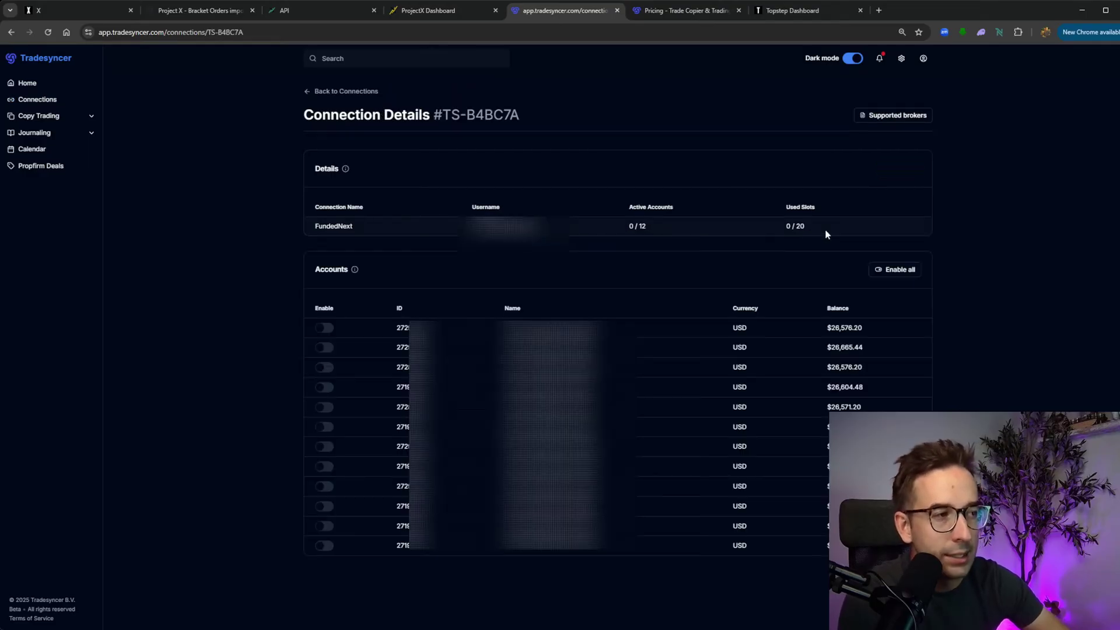
click(325, 328)
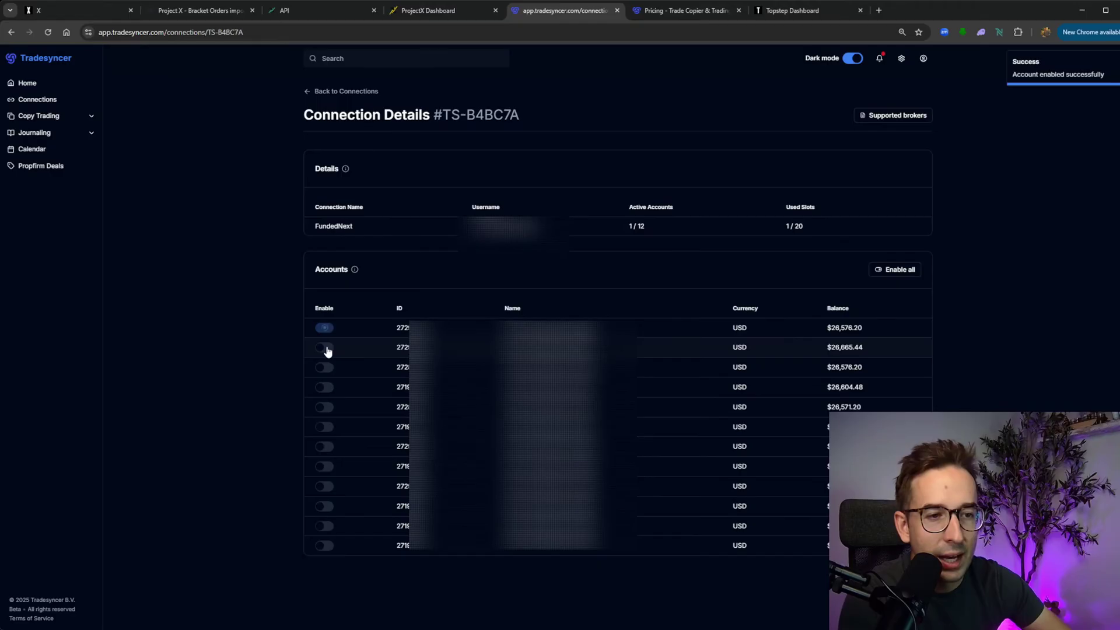
click(324, 347)
click(324, 367)
click(326, 388)
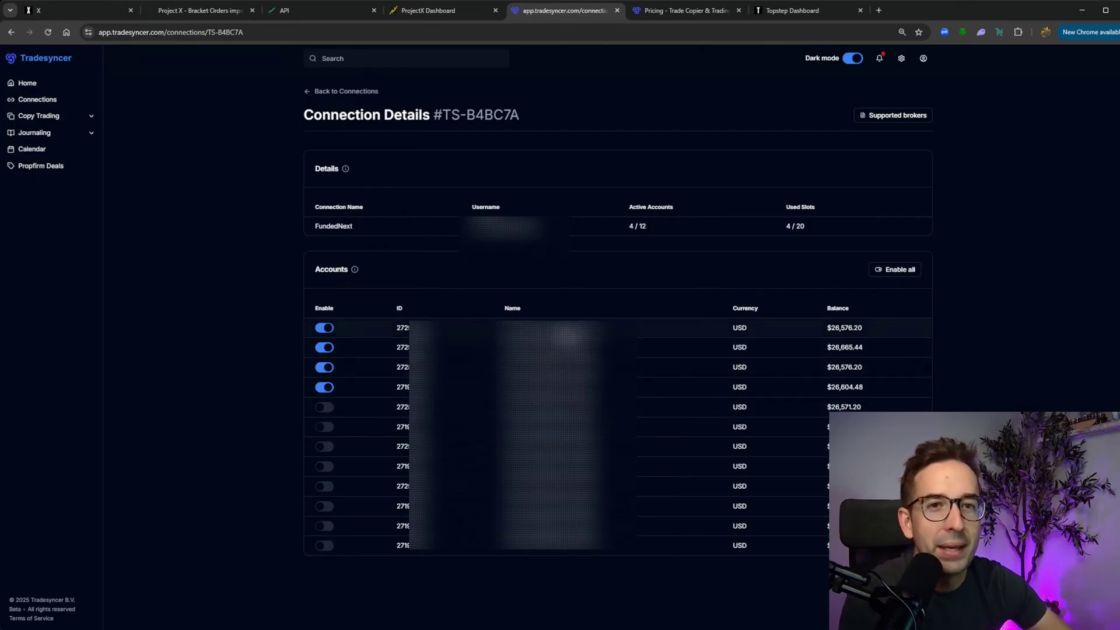
click(318, 92)
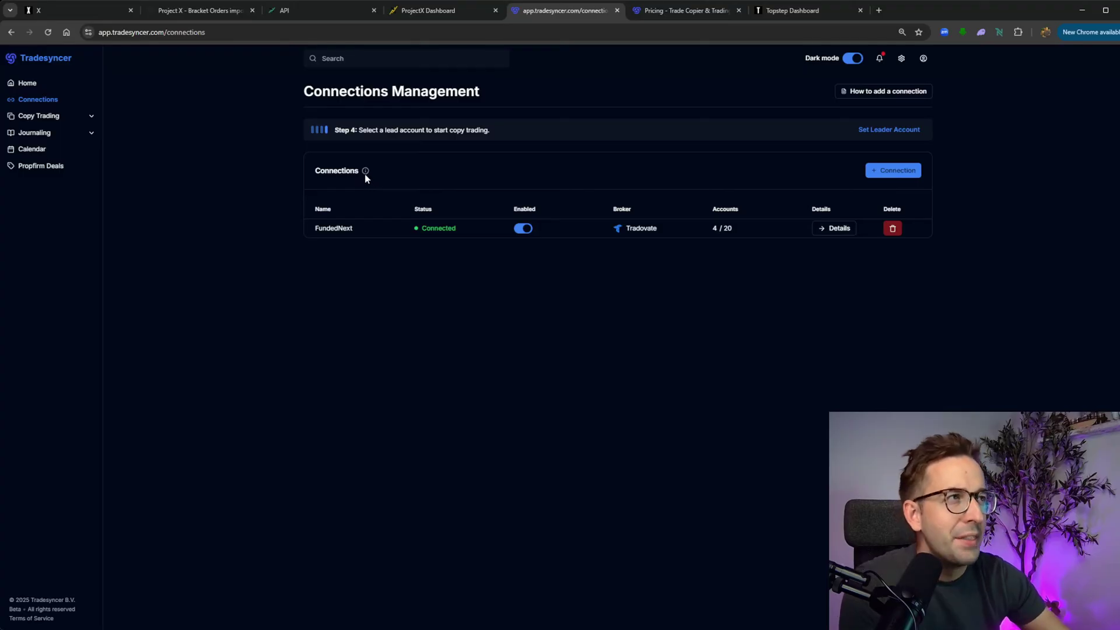
In the Cockpit, cancel Import Contracts and set the first FundedNext account as leader.
click(79, 119)
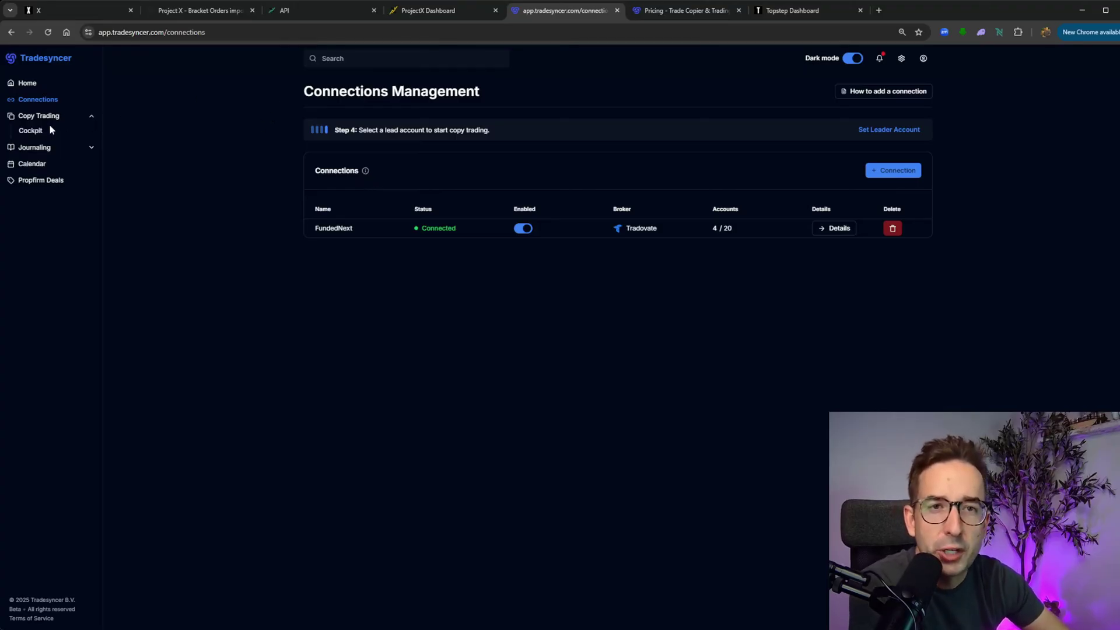
click(34, 132)
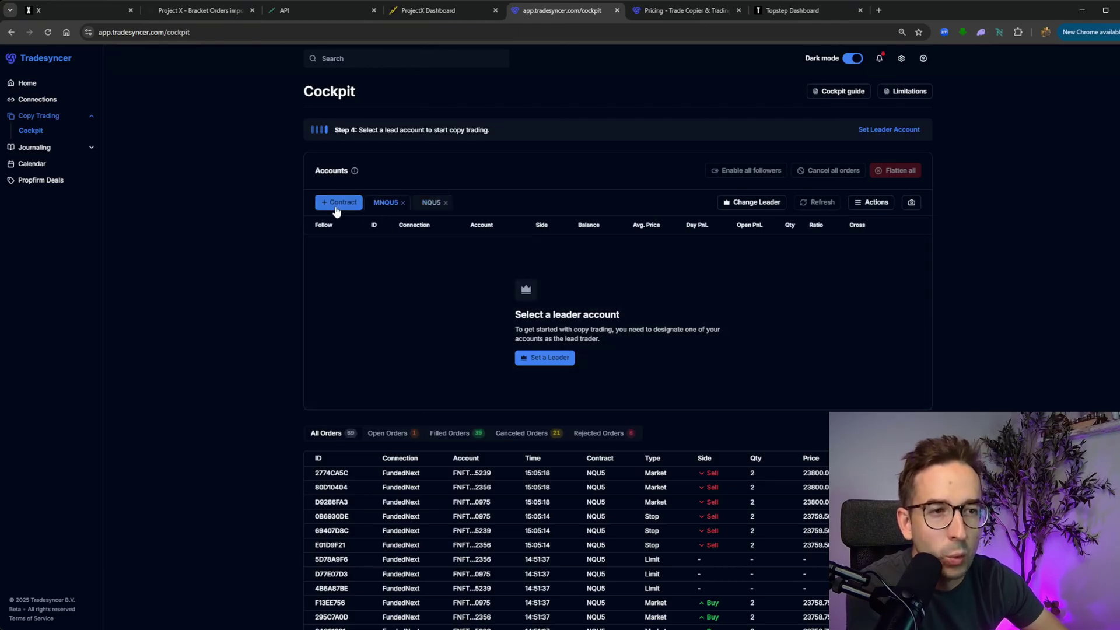
click(336, 204)
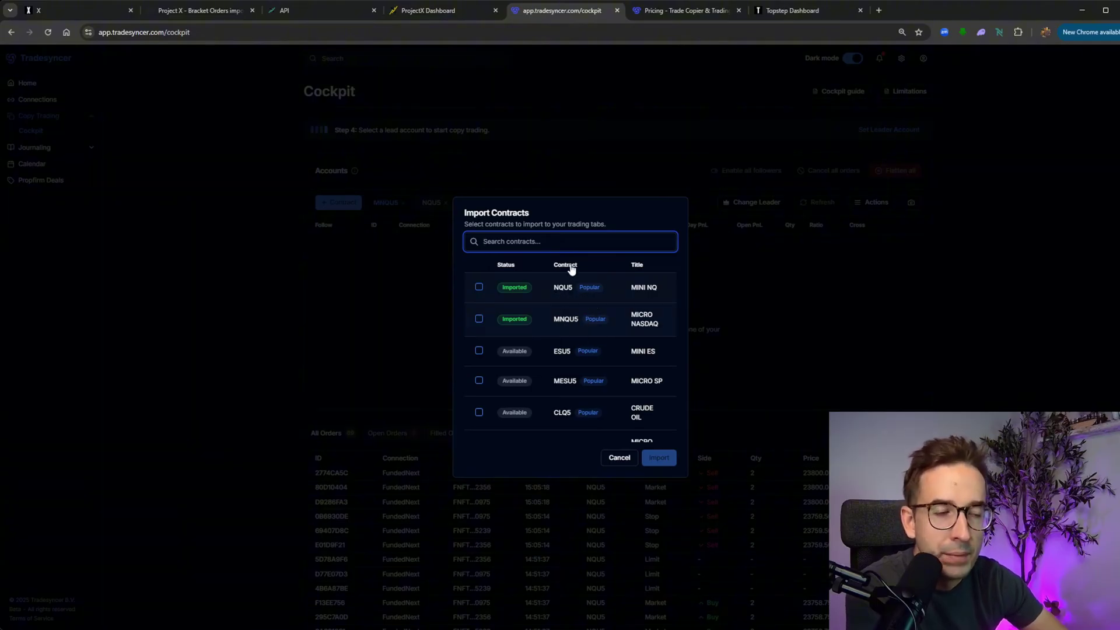
click(618, 457)
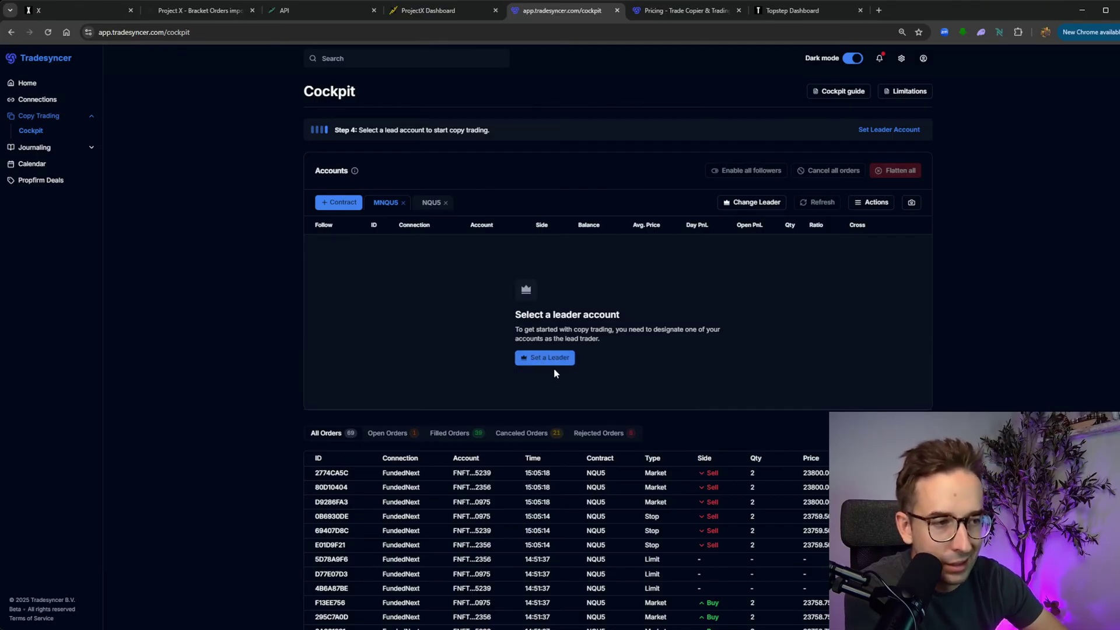
click(550, 363)
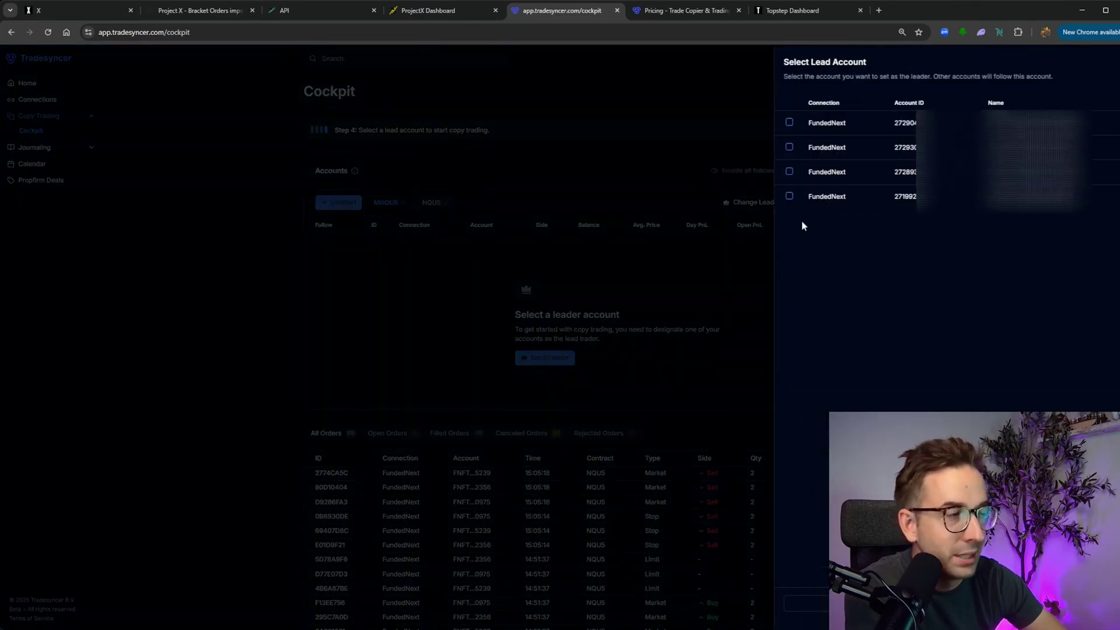
click(789, 125)
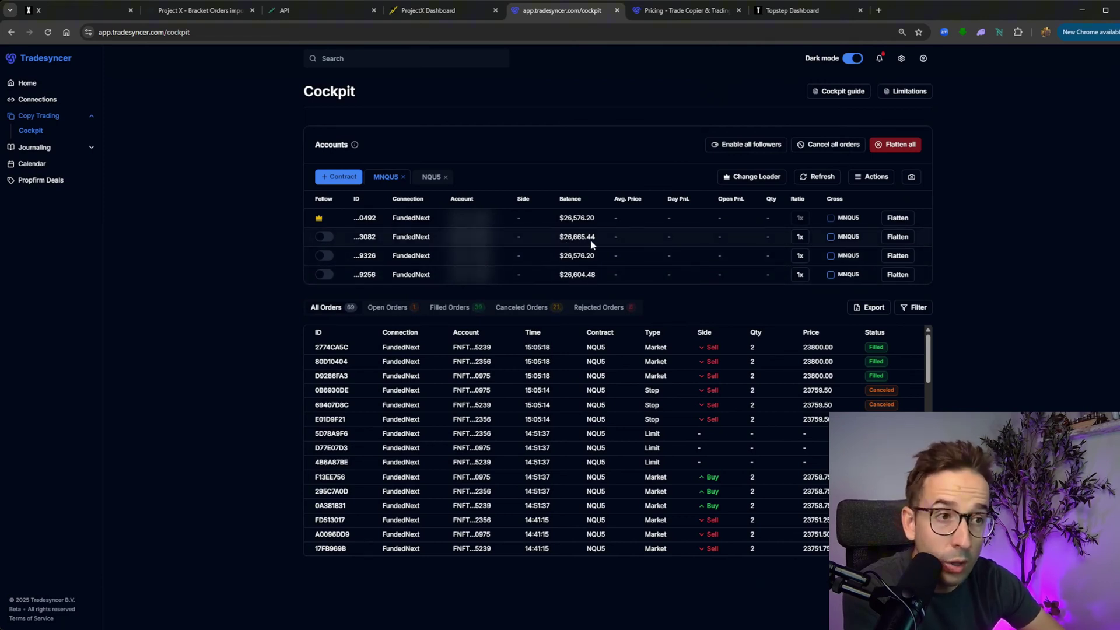
Turn on Follow for the other three FundedNext accounts at 1x and view NQU5.
click(324, 237)
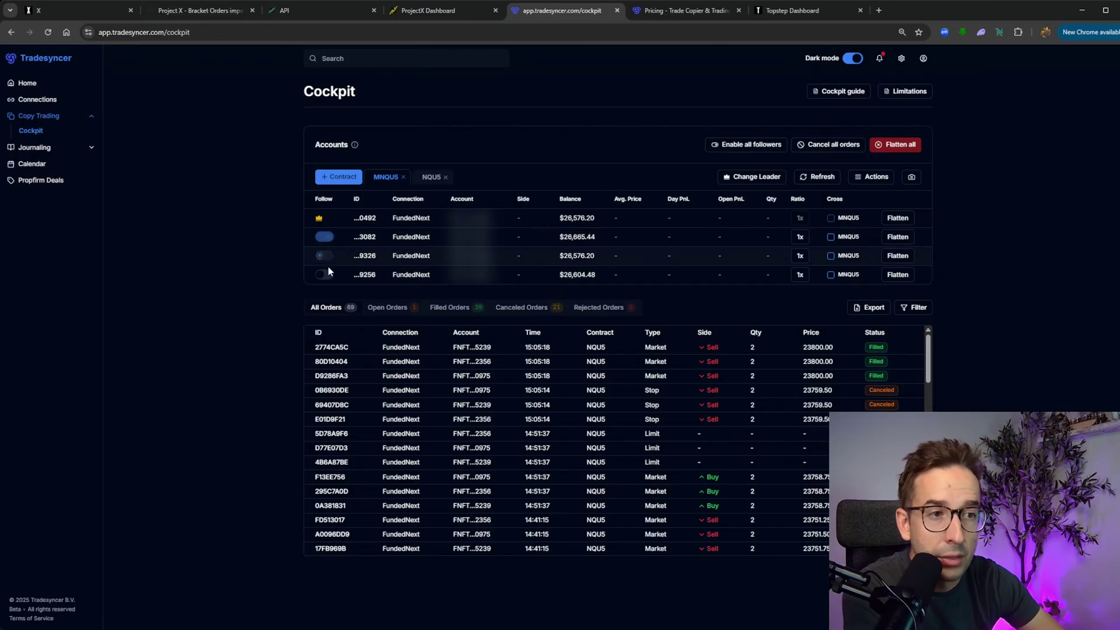
click(324, 256)
click(325, 274)
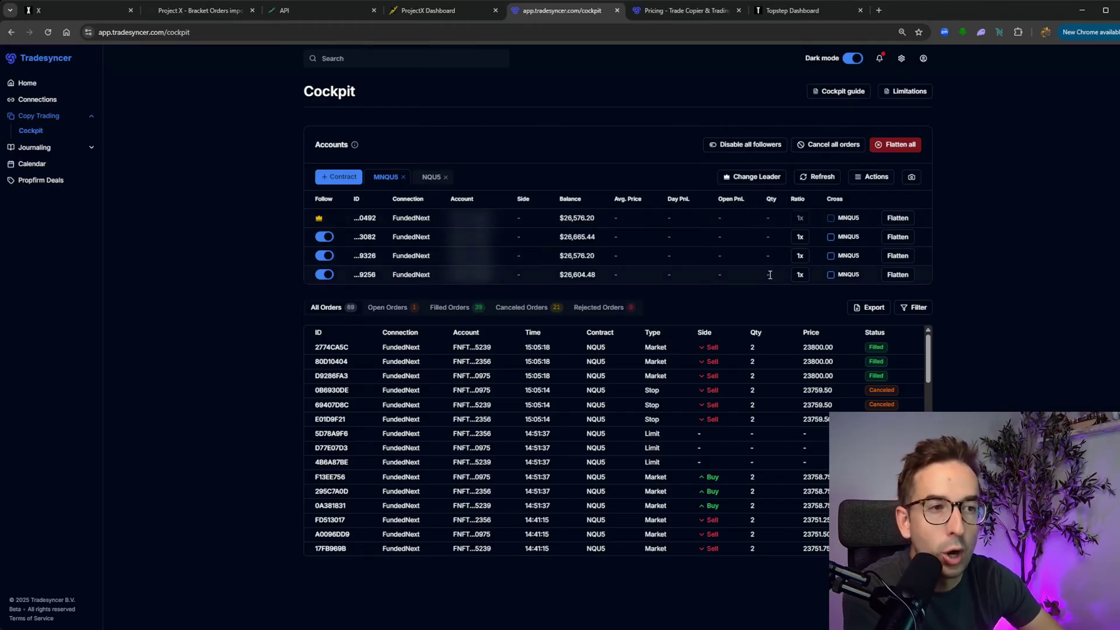
click(431, 177)
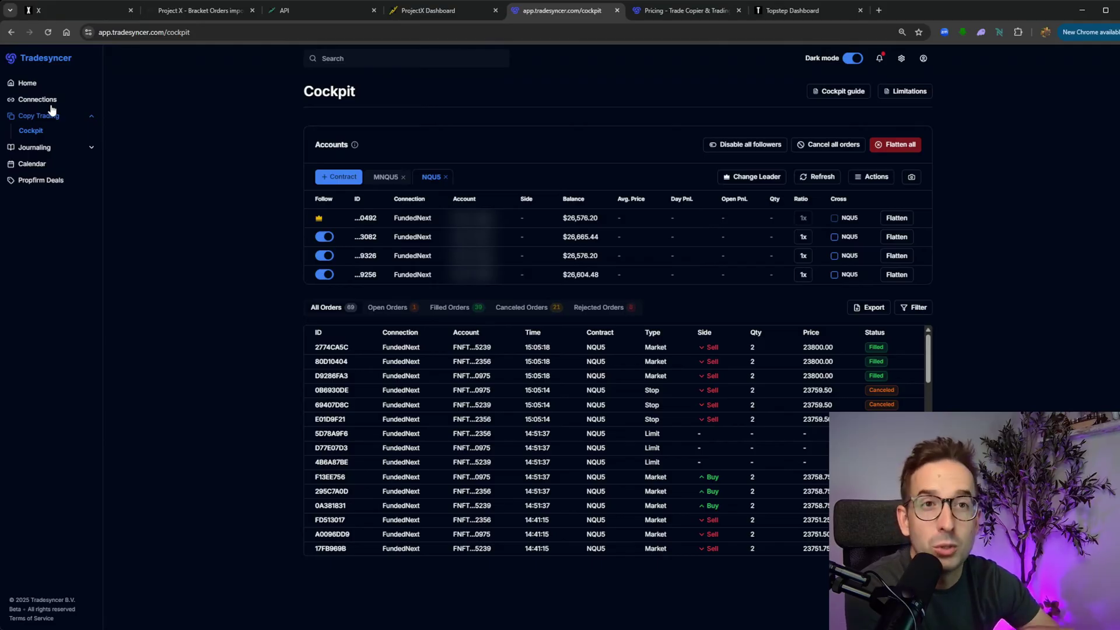
Start a new connection from the Connections list and name it TopstepX.
click(48, 100)
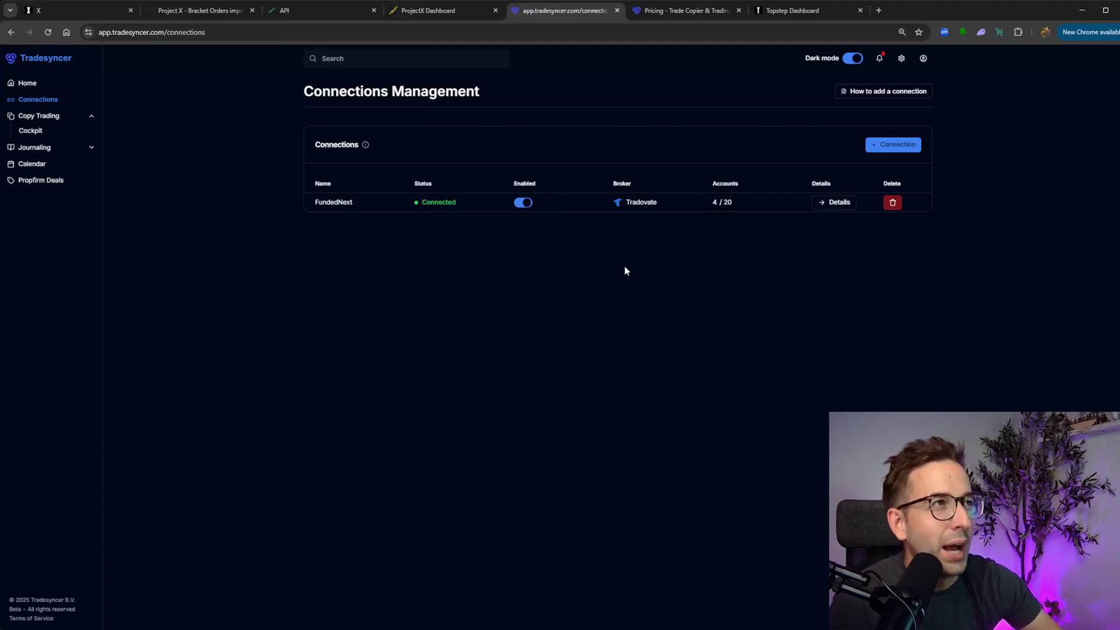
click(889, 145)
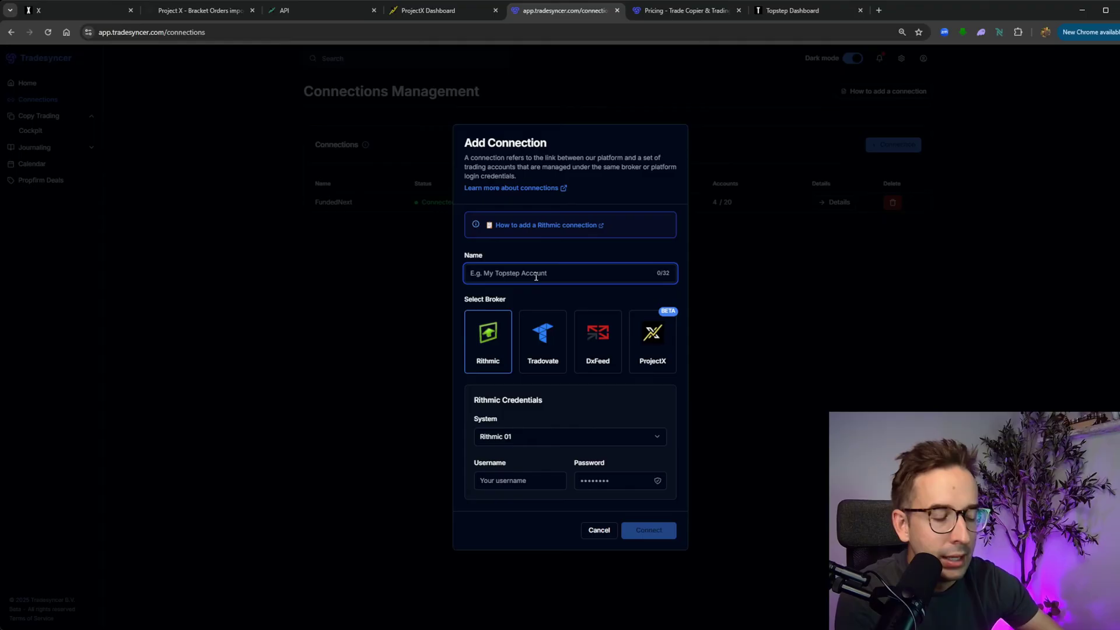
text(Topstepx)
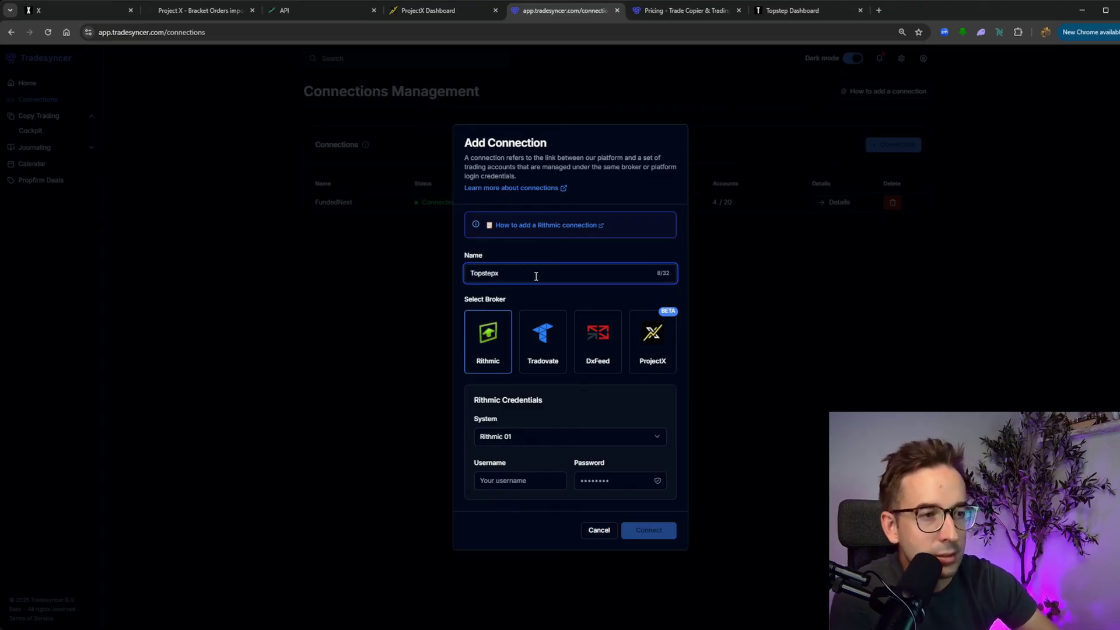
key(BackSpace)
text(X)
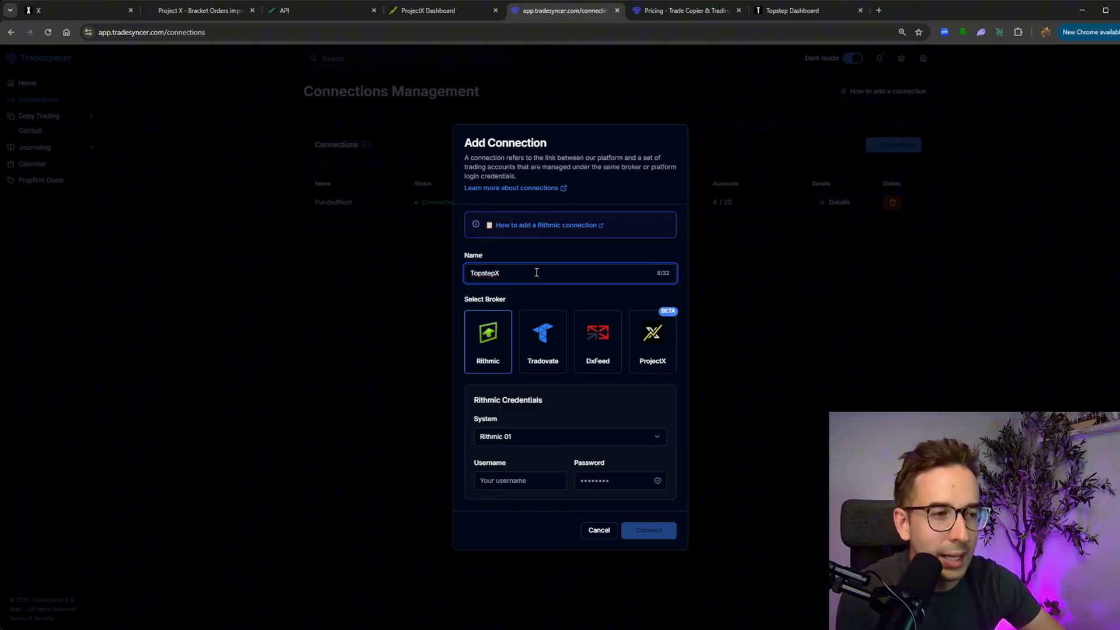
click(537, 253)
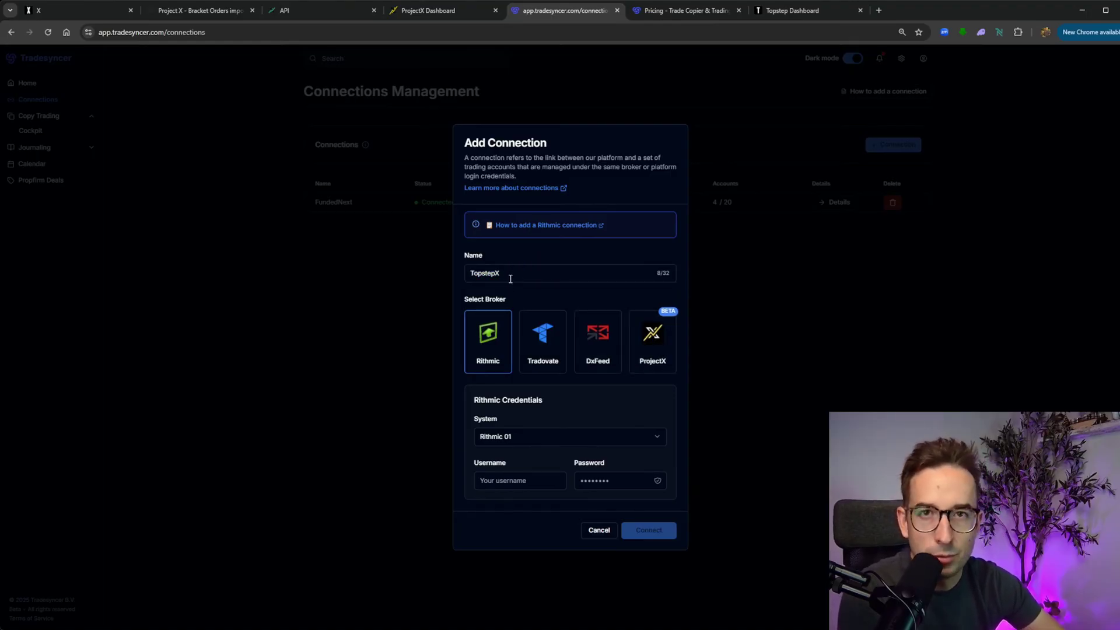
Select the ProjectX platform and choose TopstepX as the broker.
click(657, 357)
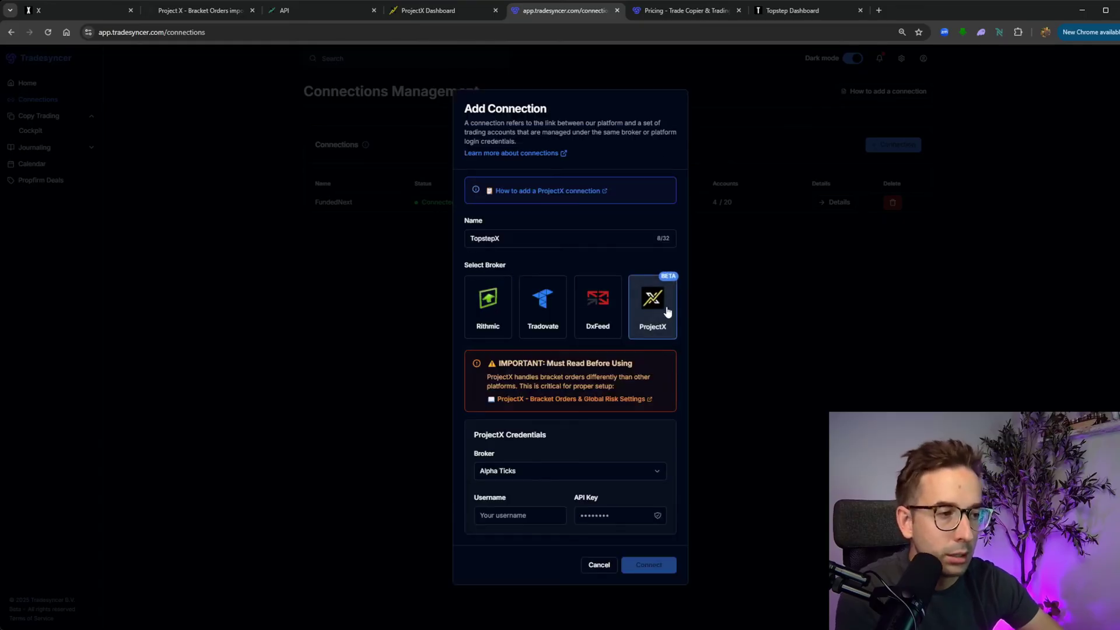
click(580, 472)
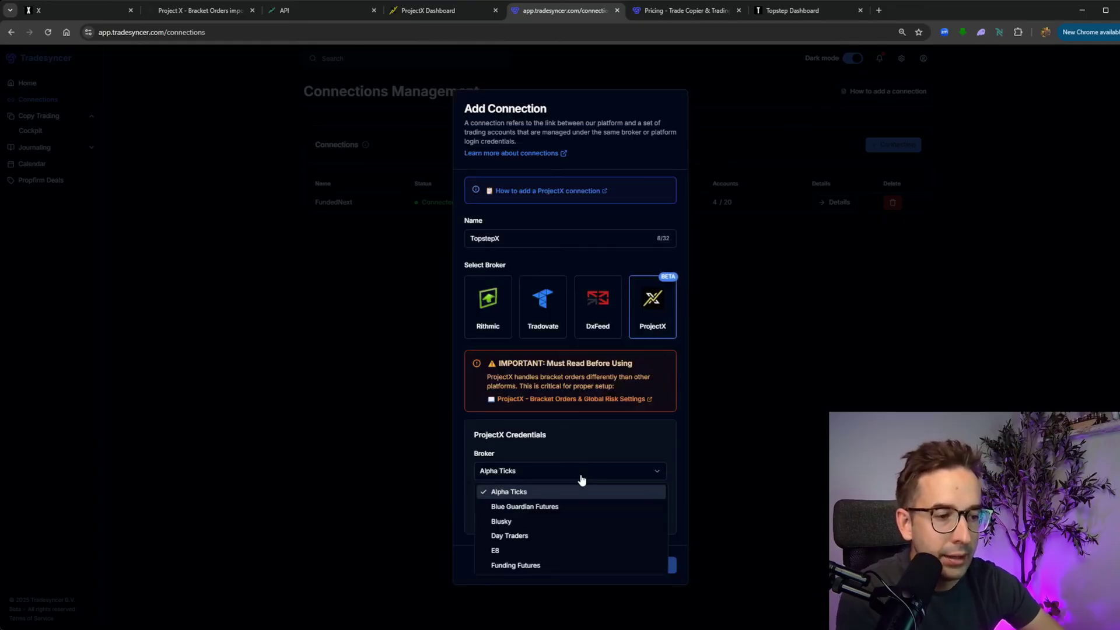
scroll(579, 519, down, 3)
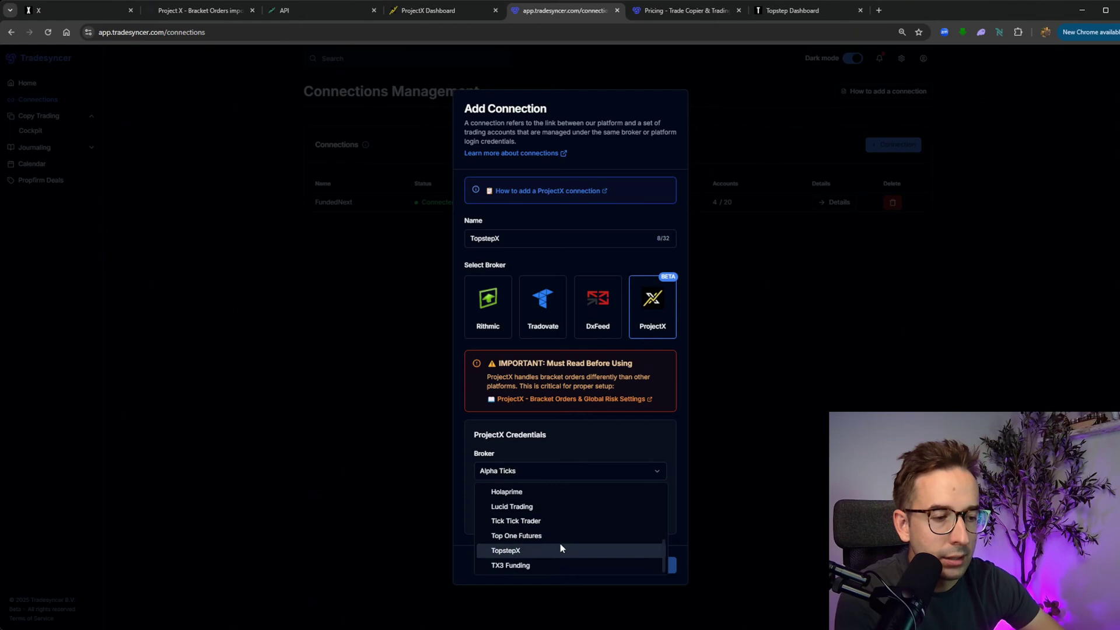
click(559, 544)
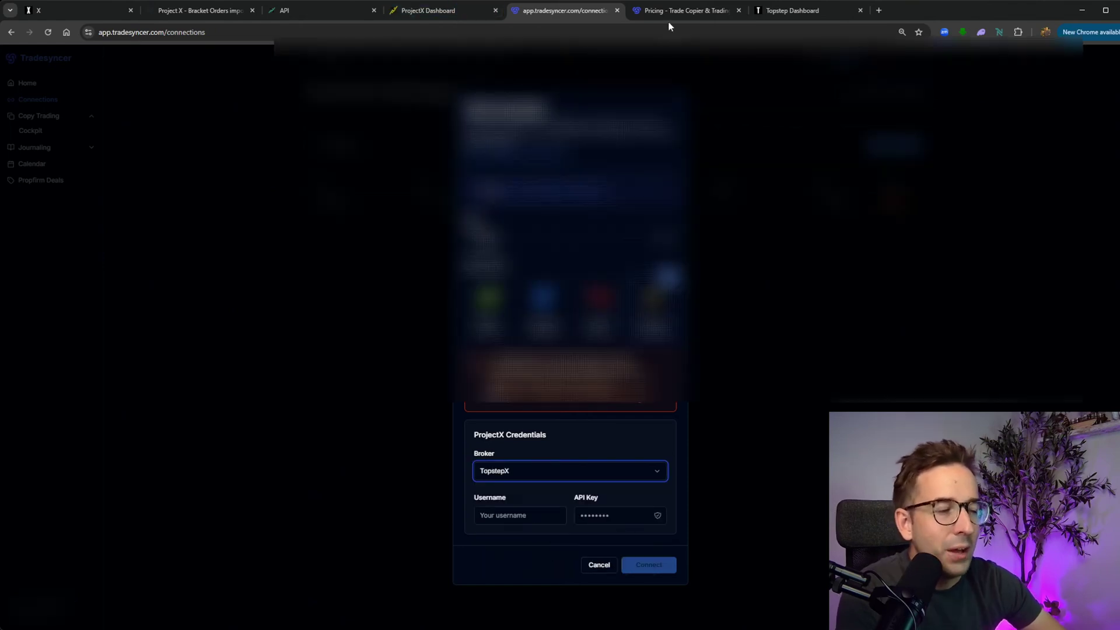
click(779, 13)
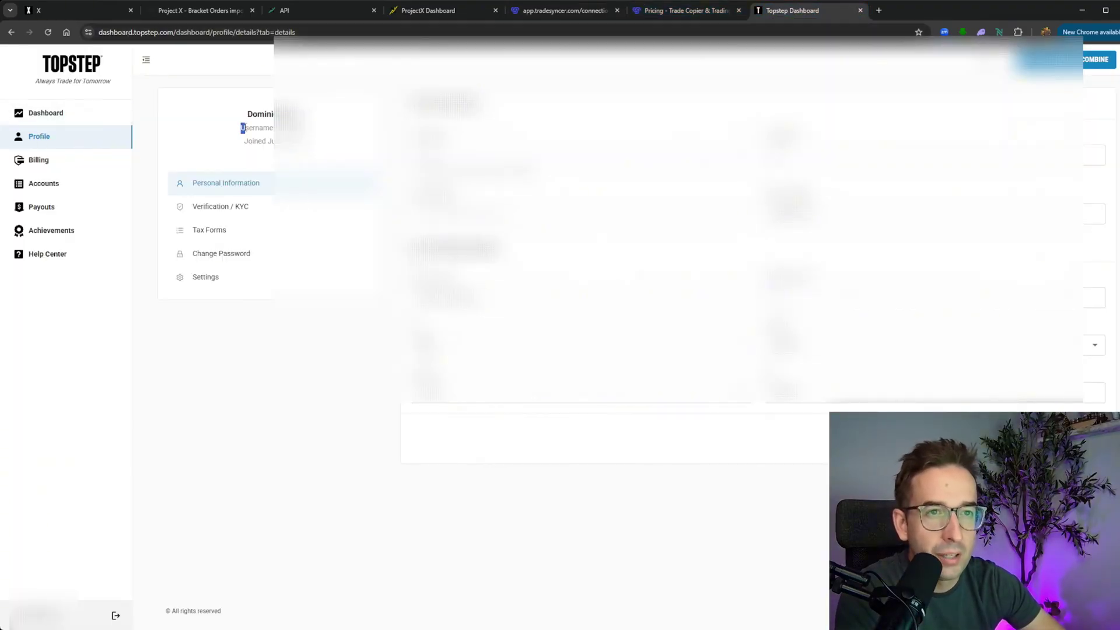
drag(246, 126, 280, 127)
click(280, 127)
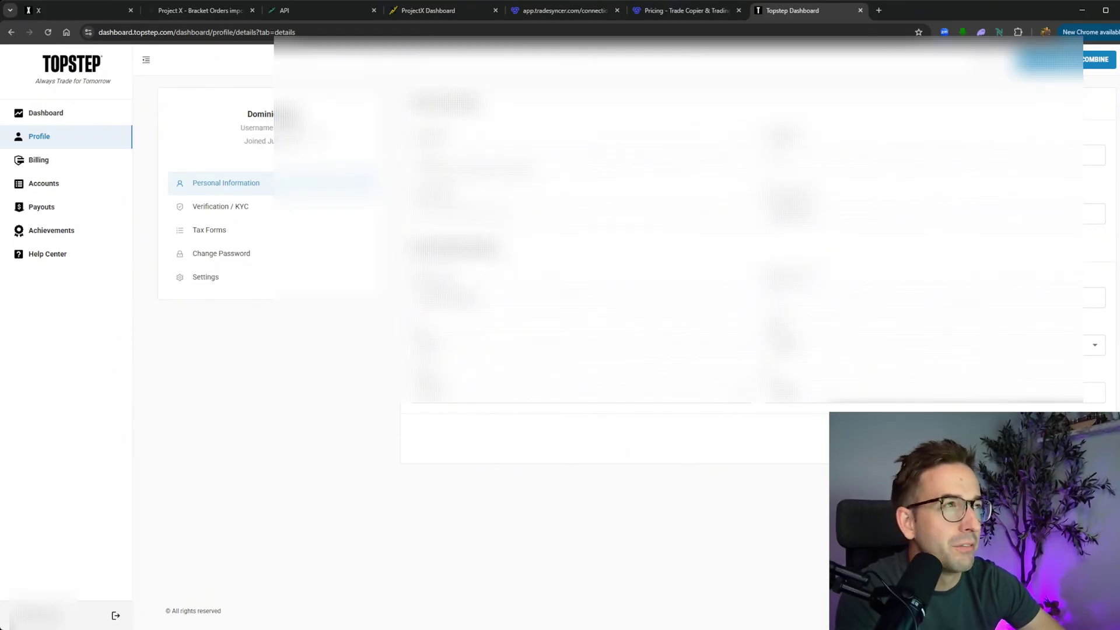
click(677, 15)
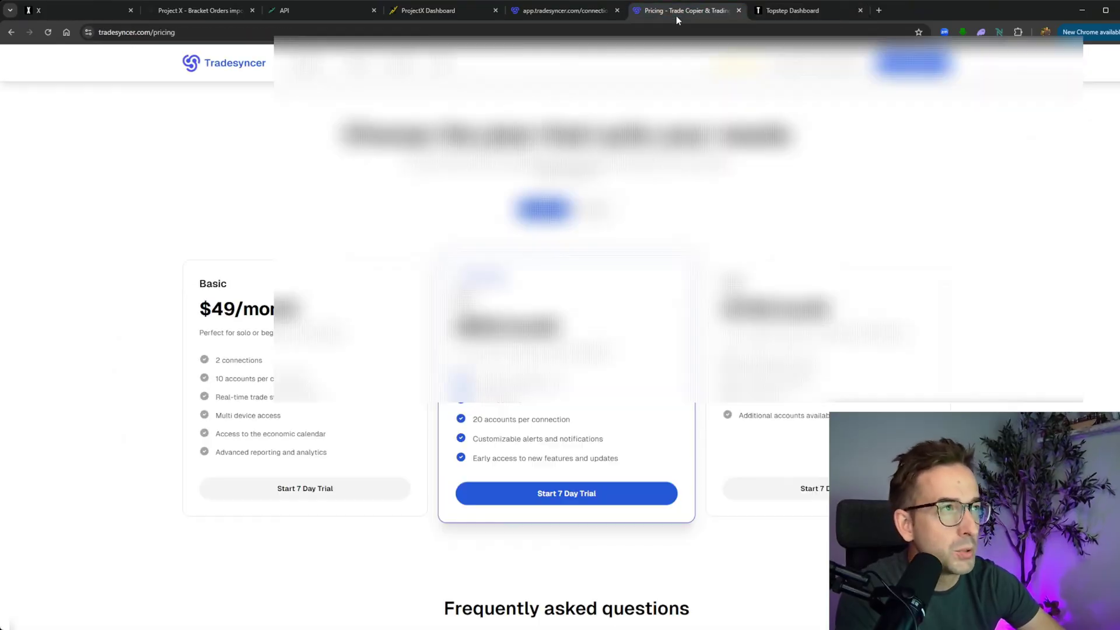
click(564, 15)
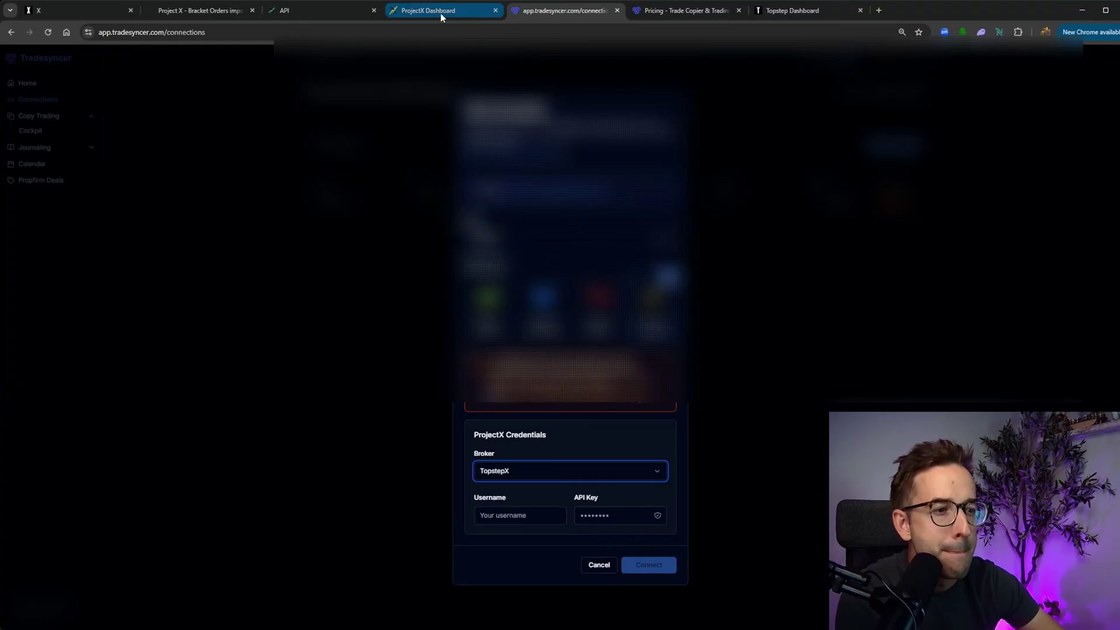
click(615, 518)
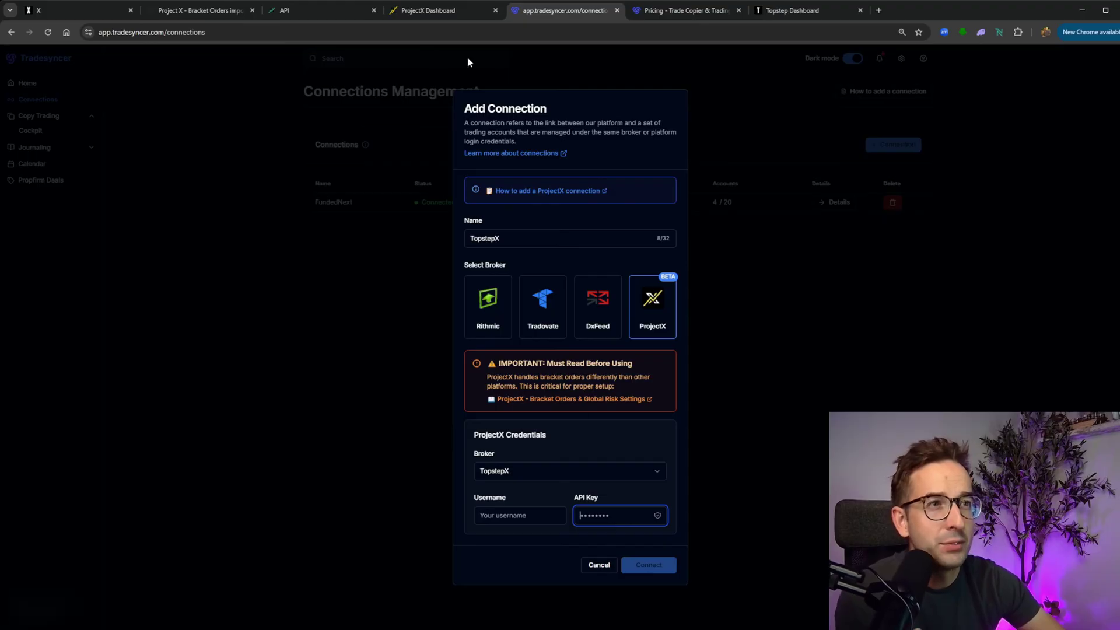
click(432, 10)
Open the ProjectX Dashboard home and view its subscriptions, with the API subscription active.
click(73, 115)
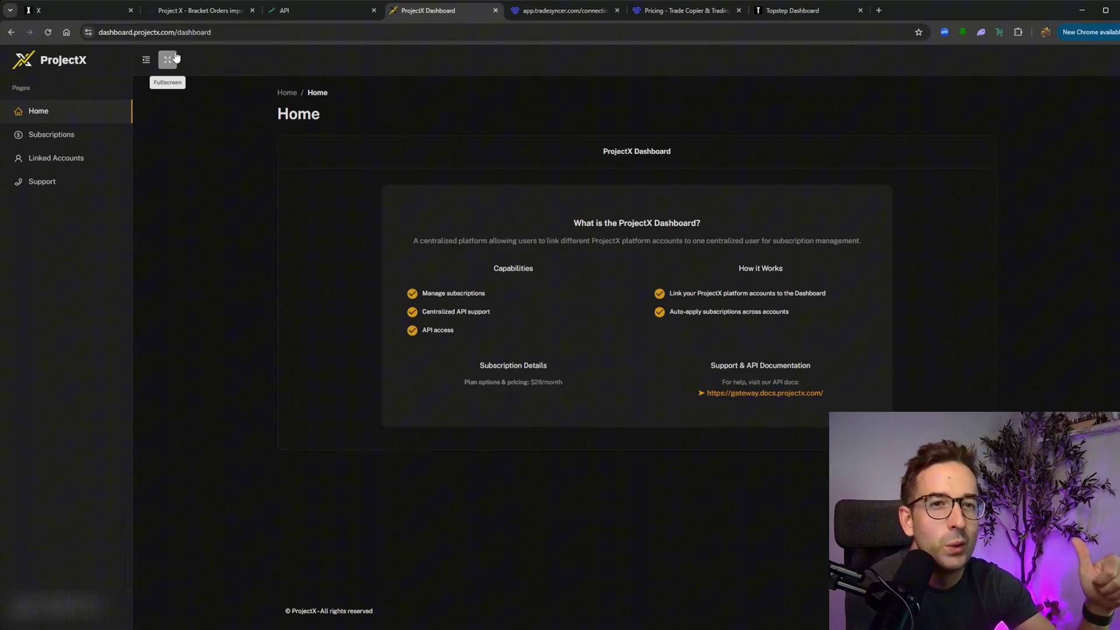
click(54, 138)
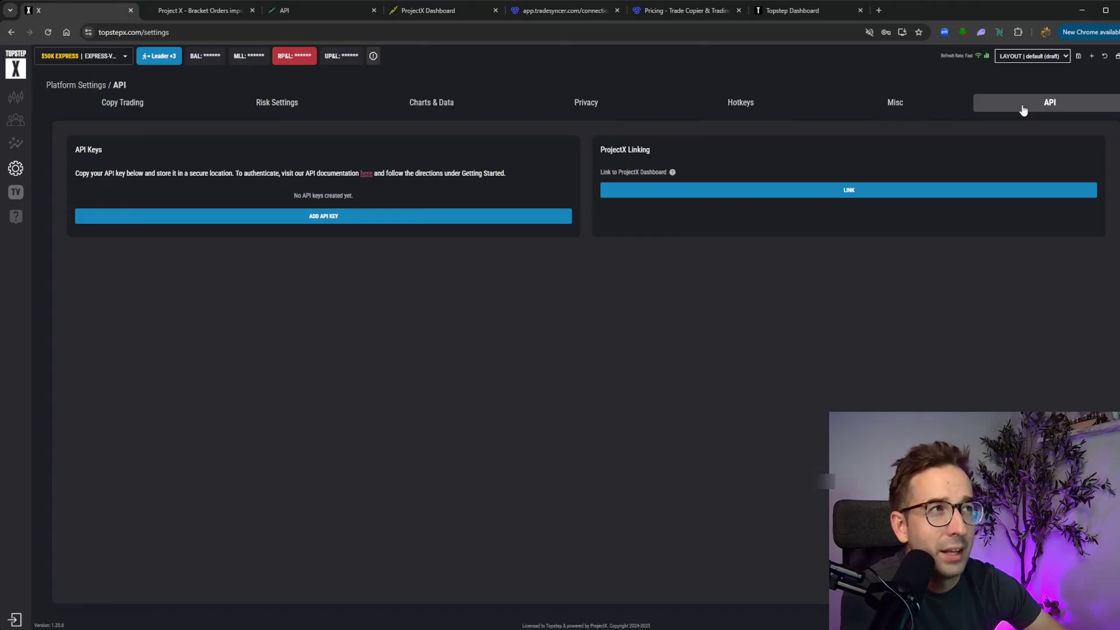
Link the TopstepX account under ProjectX Linking, then go to the ProjectX Dashboard.
click(835, 198)
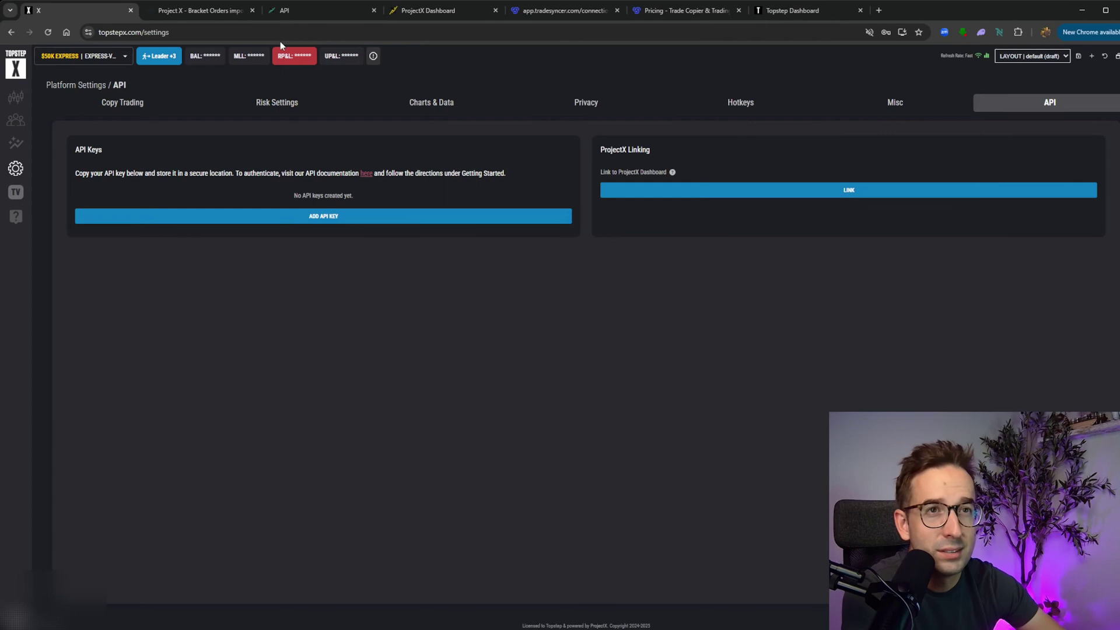
click(436, 16)
Confirm TopstepX is Connected in Linked Accounts, then return to TopstepX's API settings.
click(42, 161)
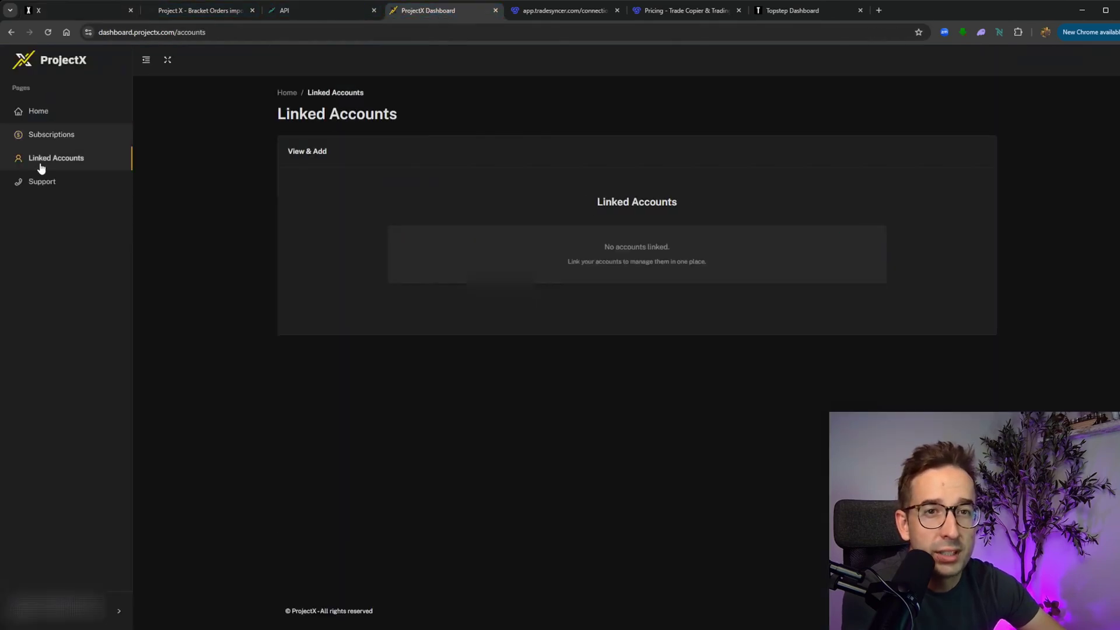
drag(485, 263, 424, 257)
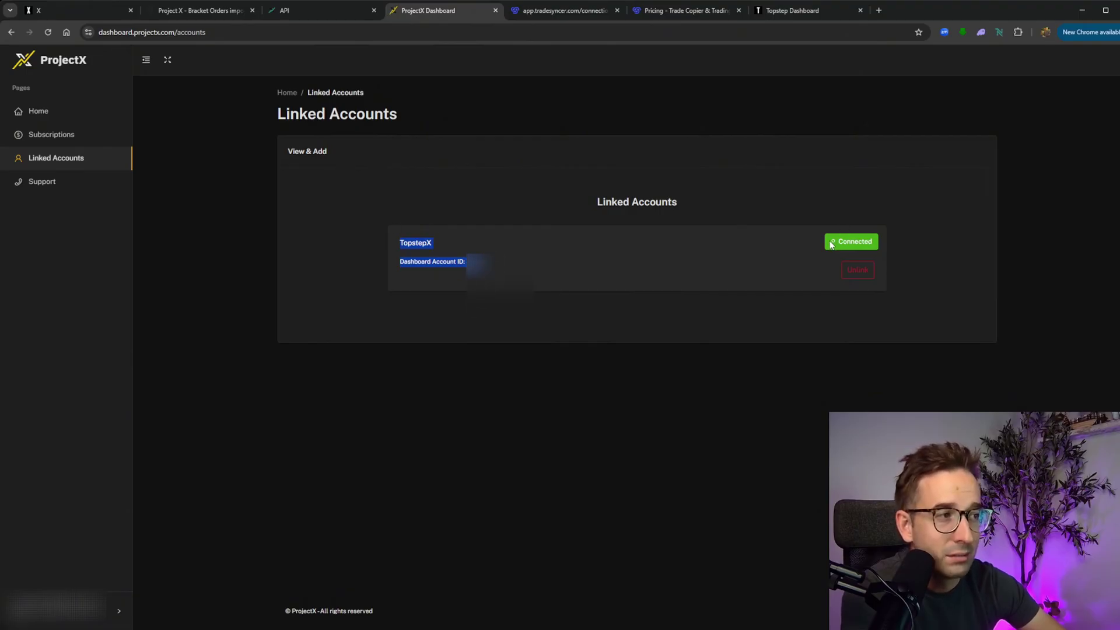
click(881, 240)
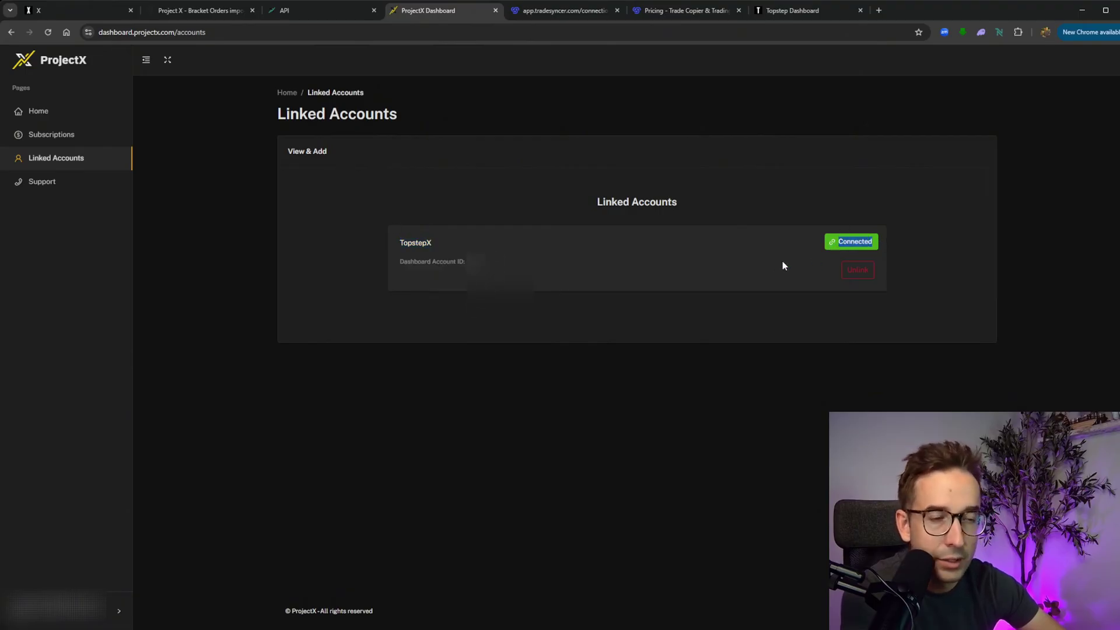
click(28, 12)
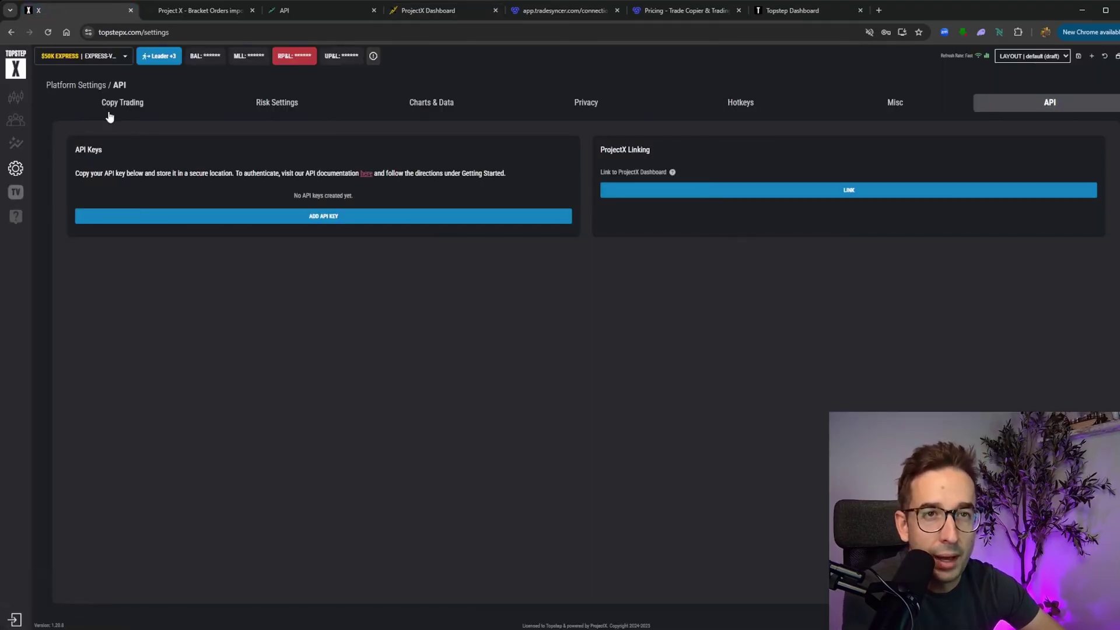
Add a new TopstepX API key, reveal it and copy it for Tradesyncer.
click(330, 219)
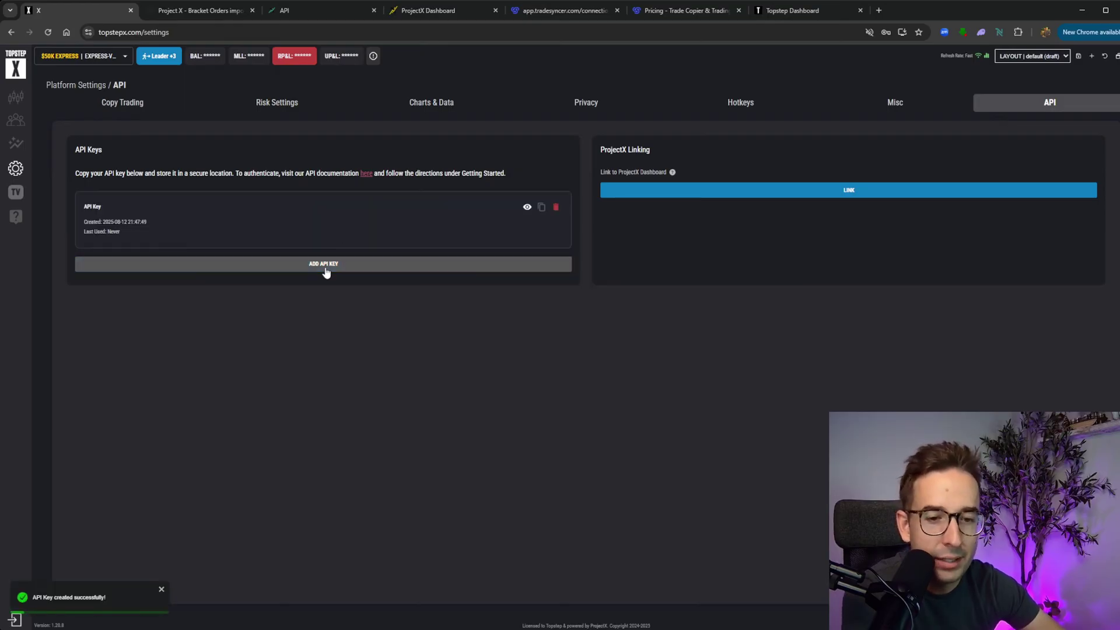
click(527, 209)
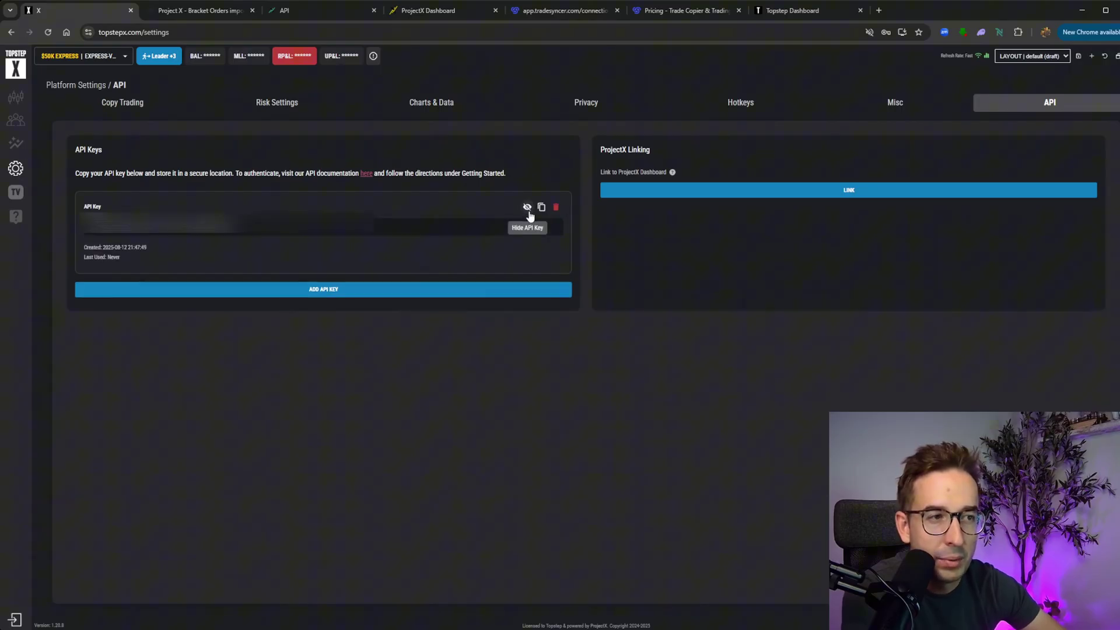
drag(312, 232, 96, 227)
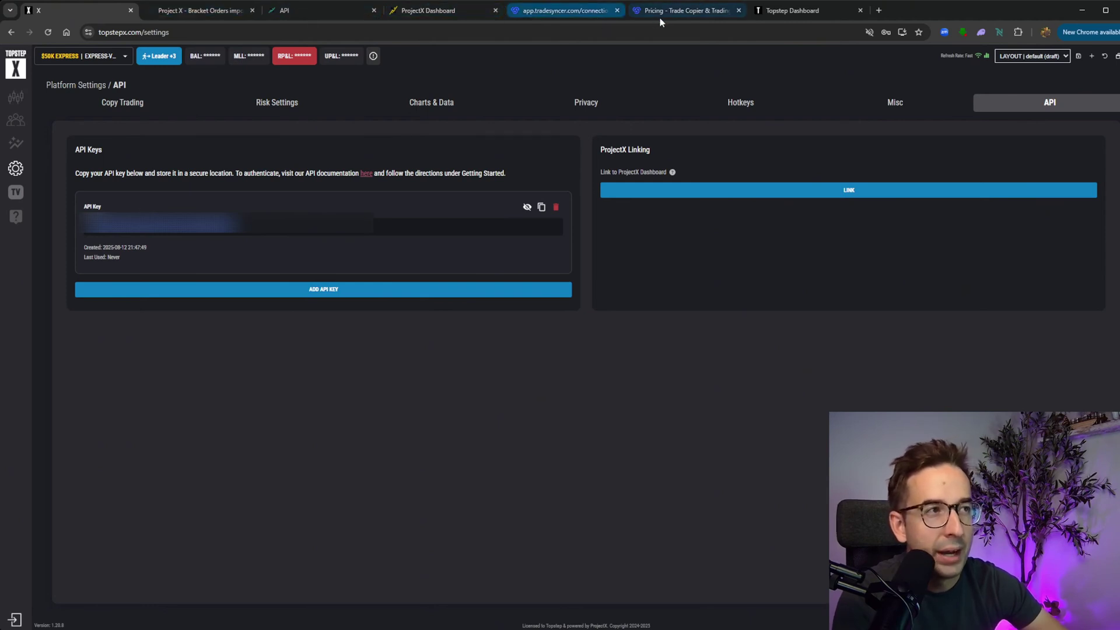
click(581, 13)
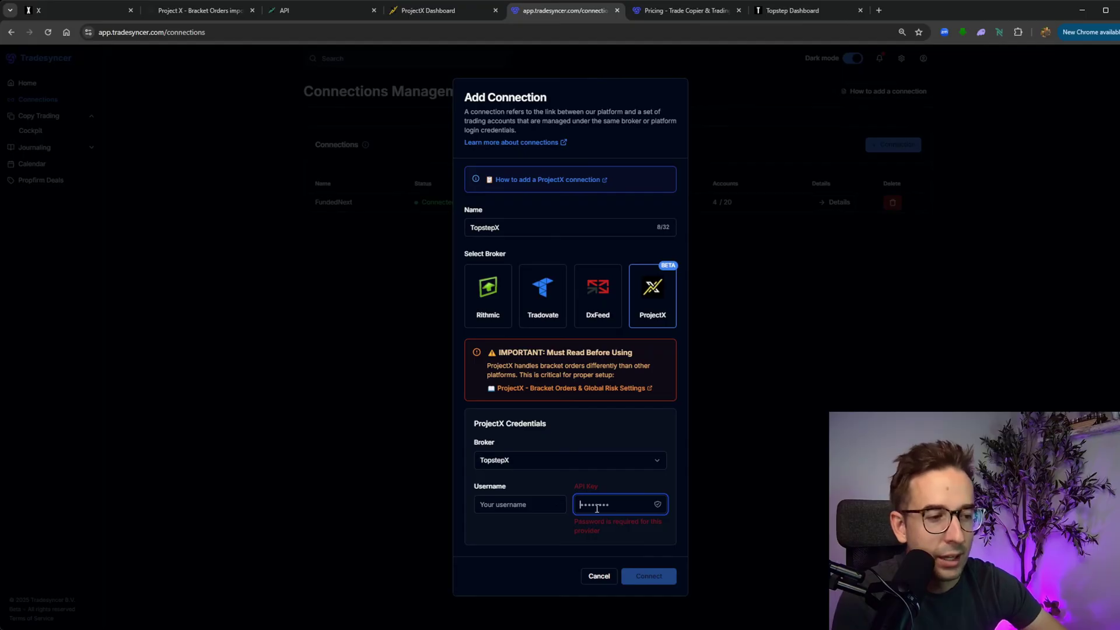
Paste the API key, enter the TopstepX username and connect TopstepX through ProjectX.
key(ctrl+v)
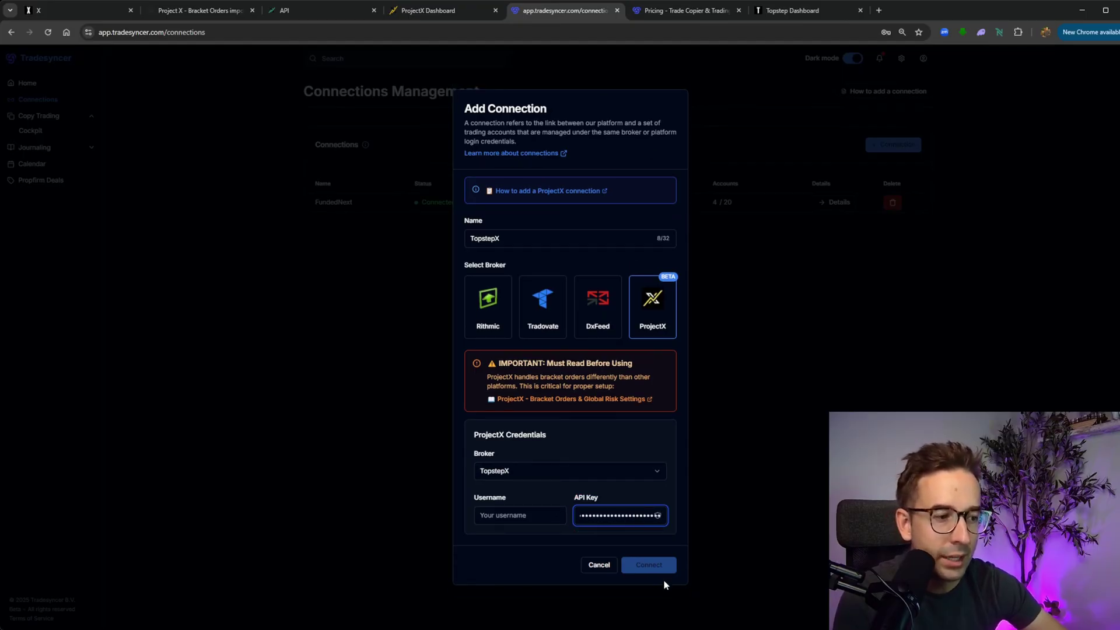
click(554, 517)
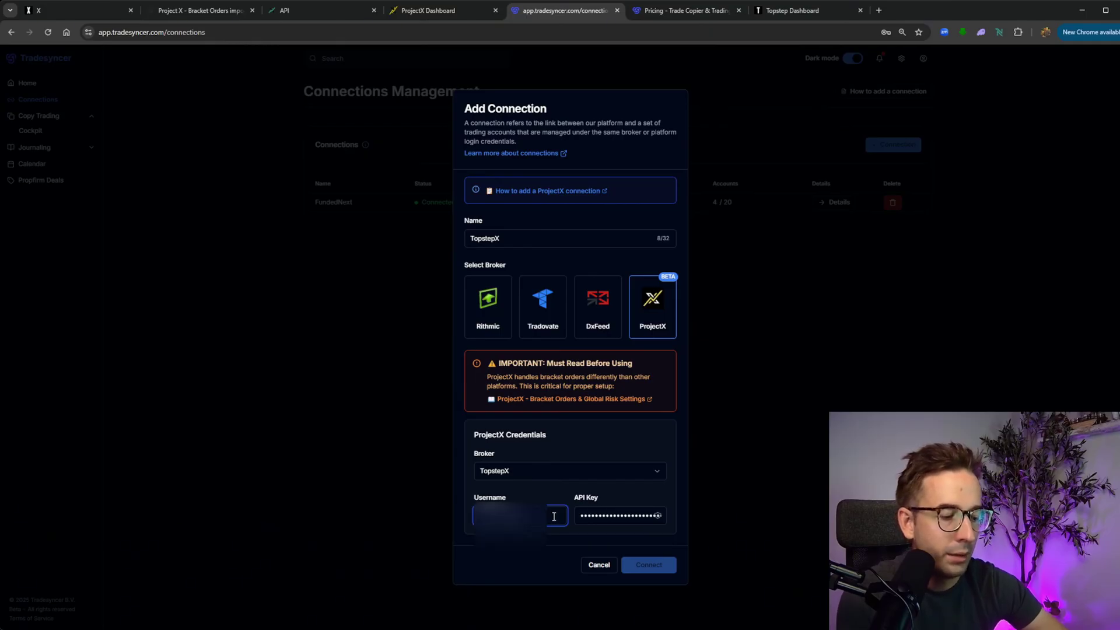
click(657, 567)
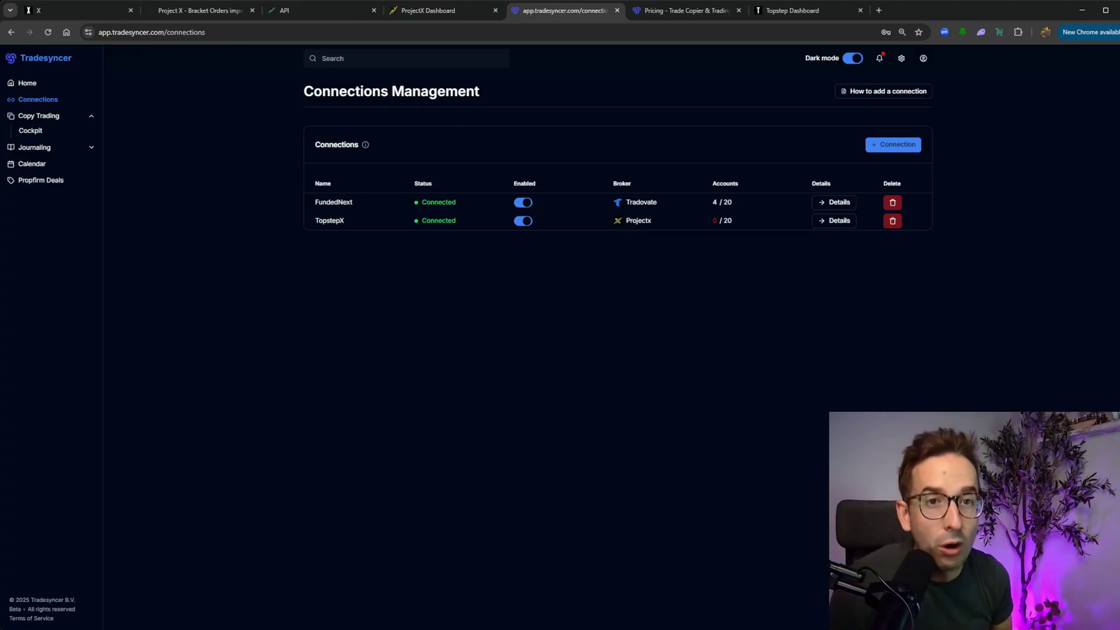
Review the Pro plan, then enable the $47,666.00 TopstepX account in its connection details.
click(690, 11)
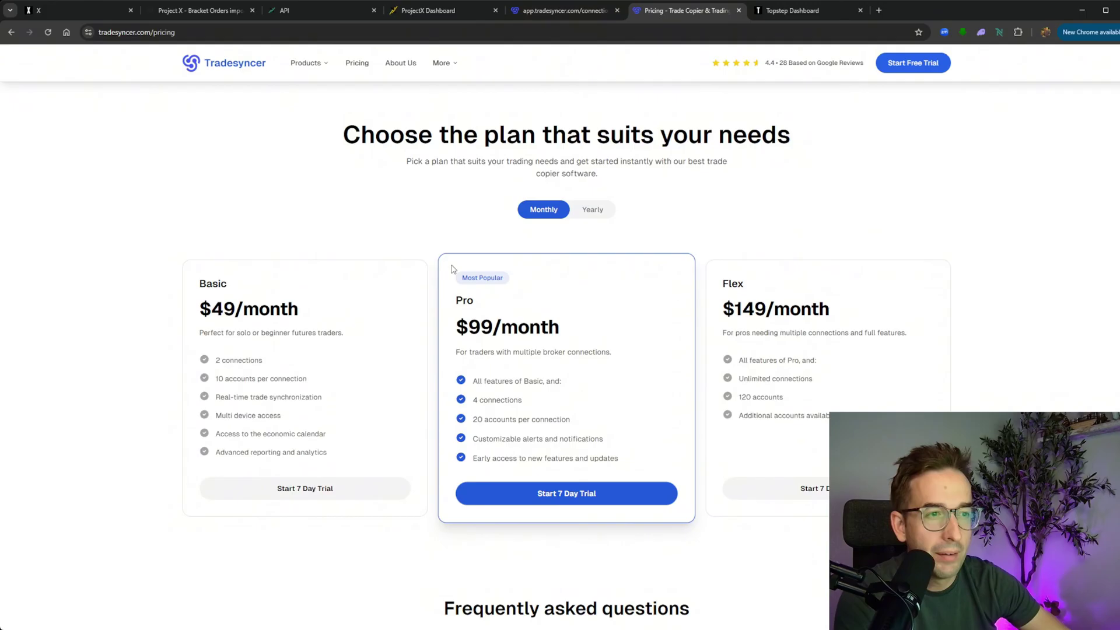
double_click(465, 300)
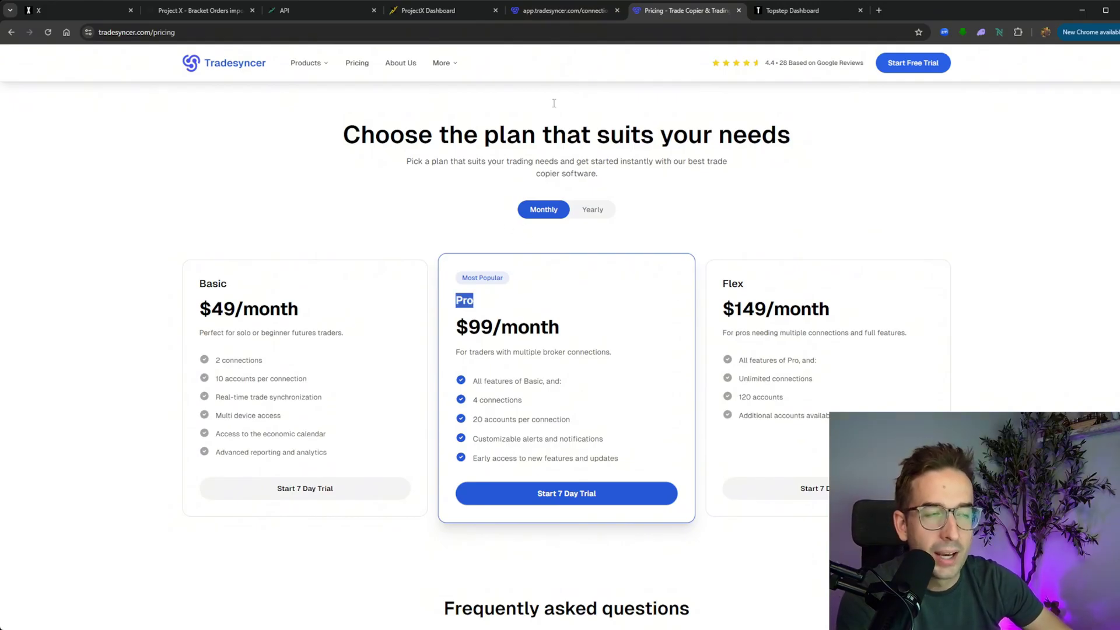
click(576, 12)
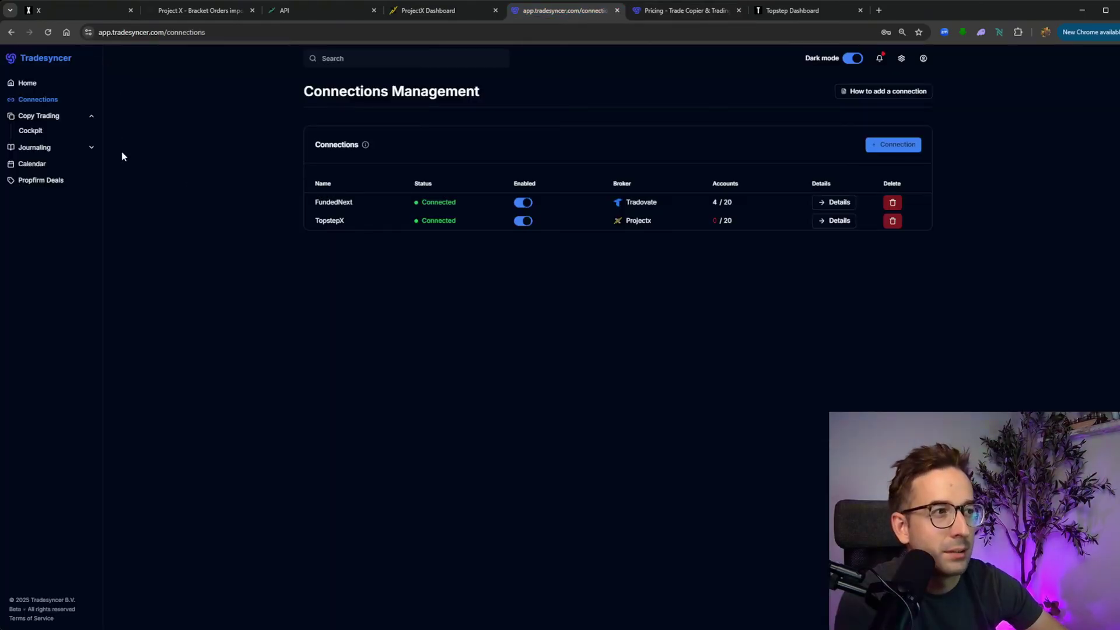
click(840, 221)
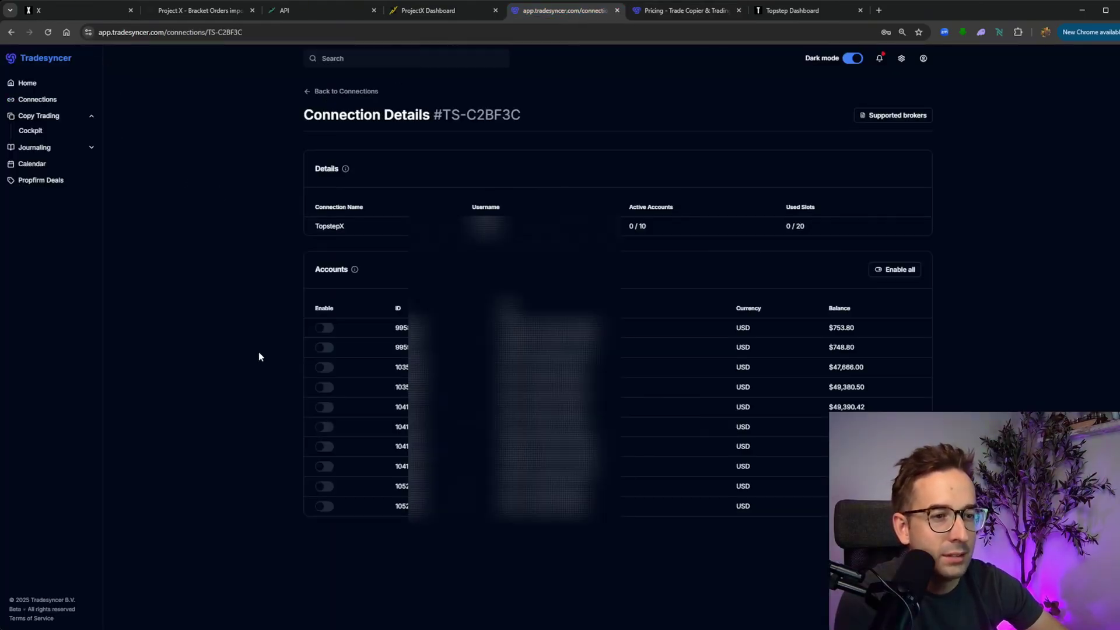
click(325, 367)
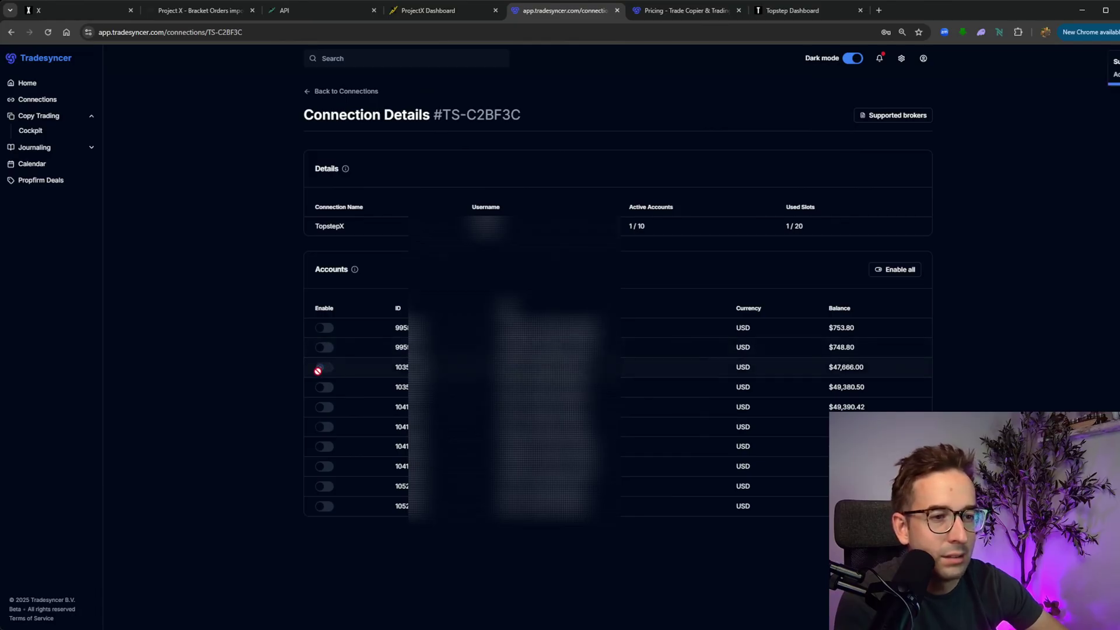
Open the Cockpit and make the $47,666.00 TopstepX account the lead account.
click(346, 91)
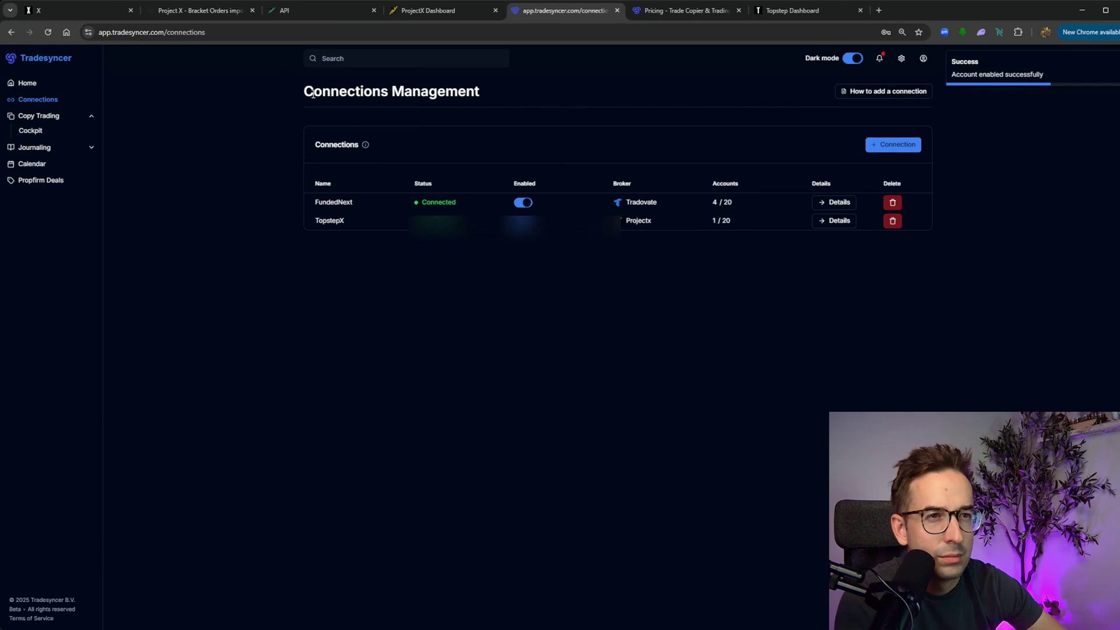
click(40, 131)
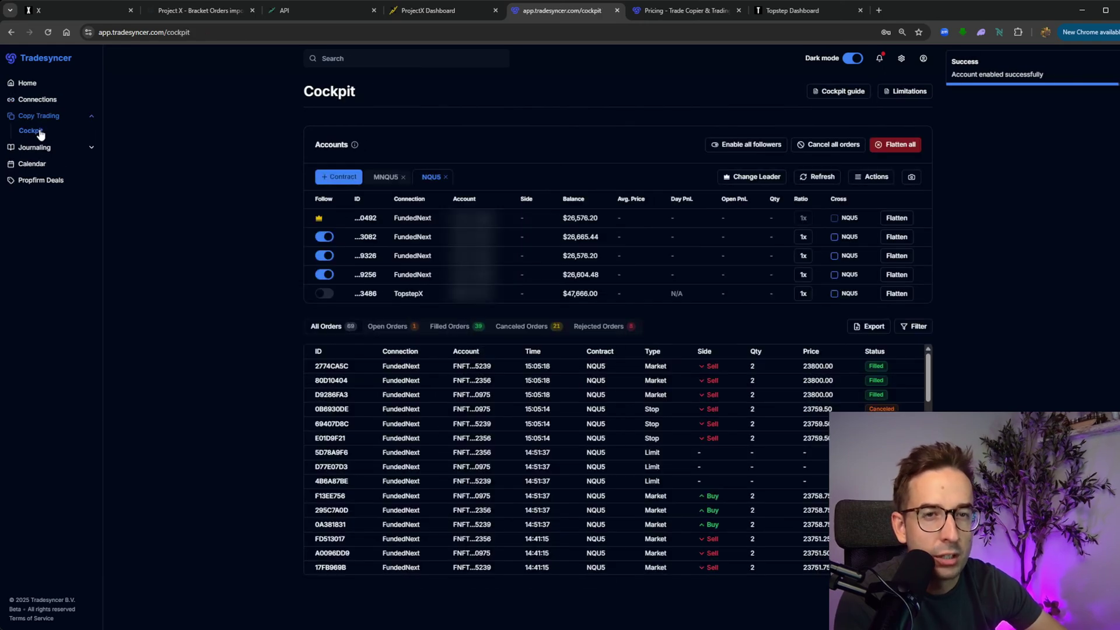
double_click(402, 293)
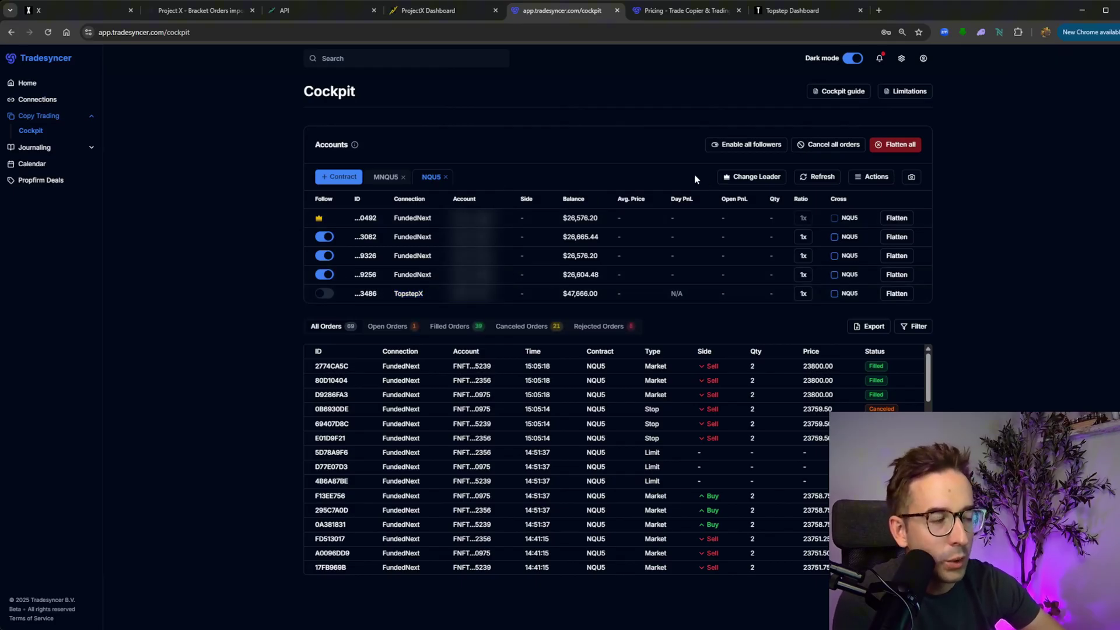
click(749, 178)
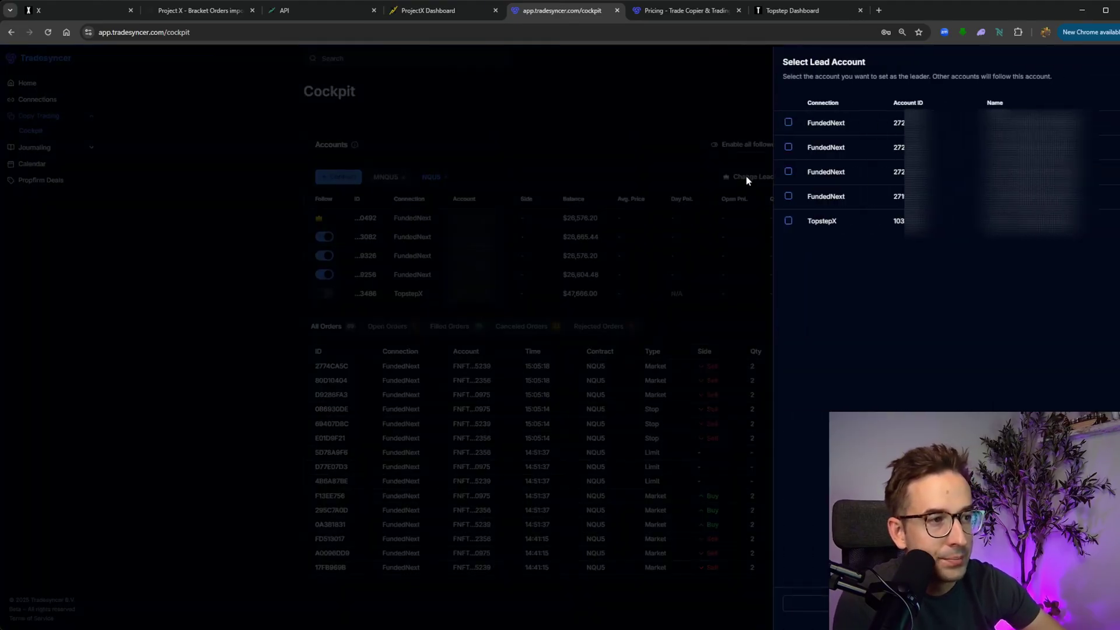
click(788, 222)
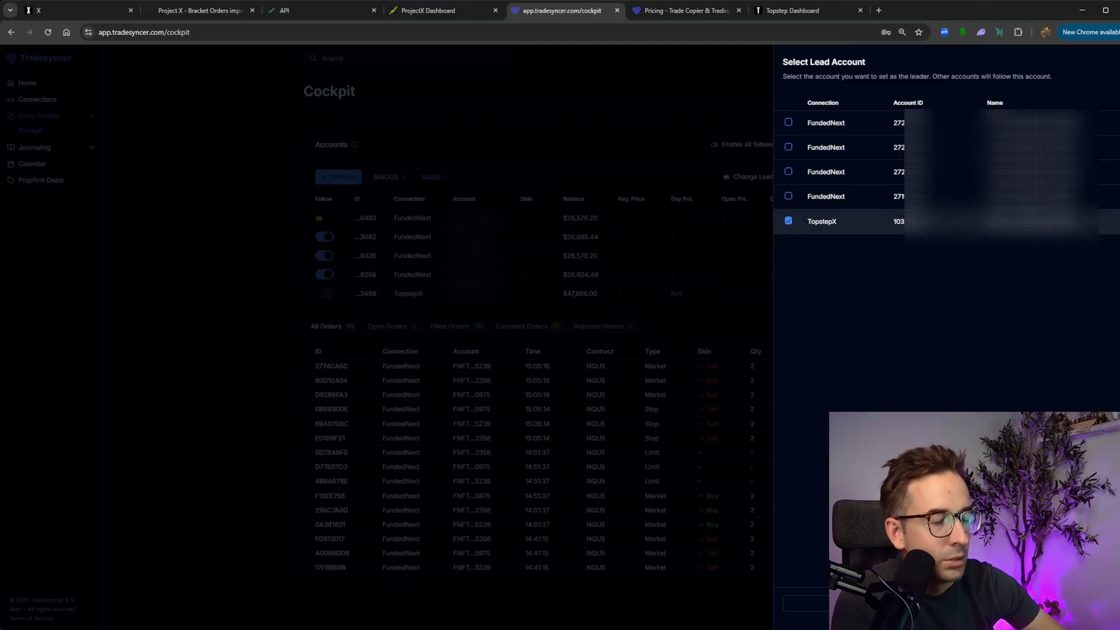
click(805, 602)
Review the TopstepX leader row and four FundedNext followers, then reopen the Cockpit.
drag(424, 218, 313, 219)
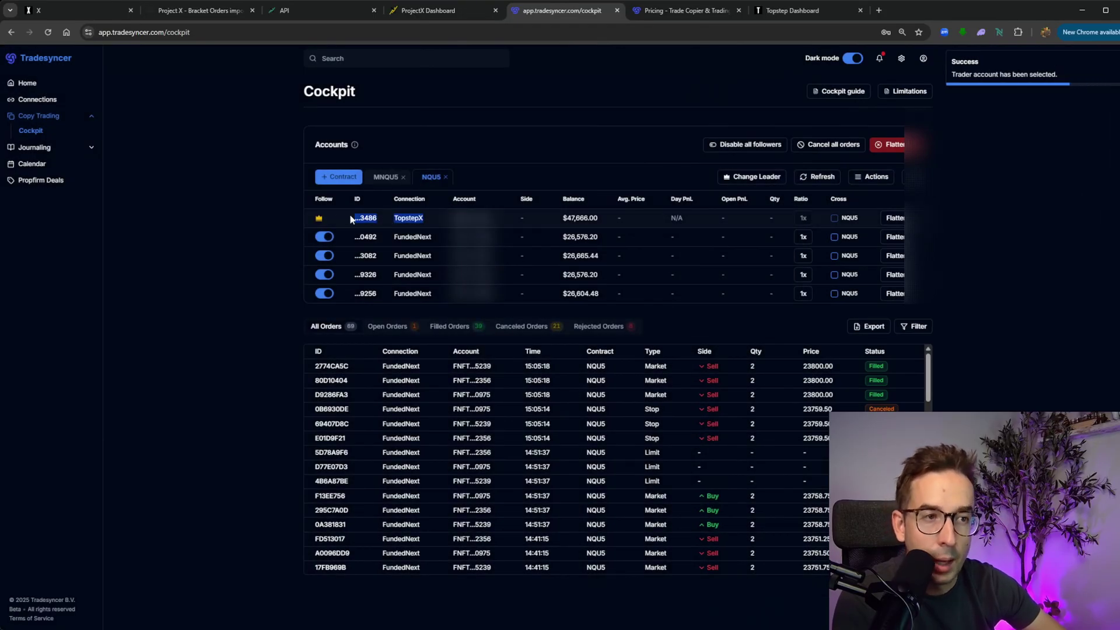
click(378, 250)
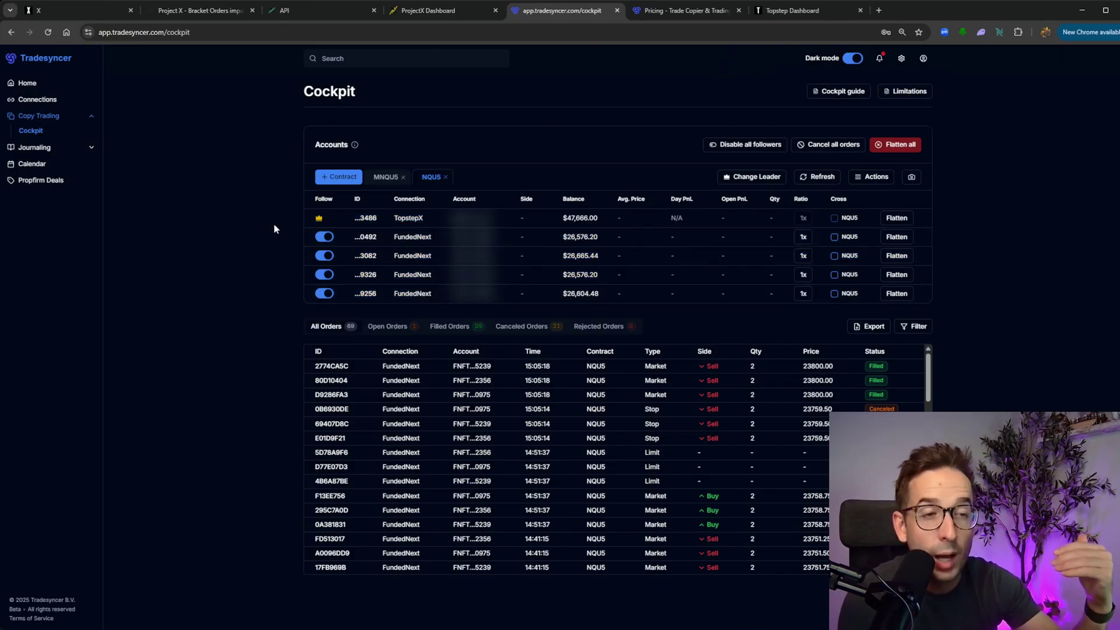
drag(410, 237, 432, 295)
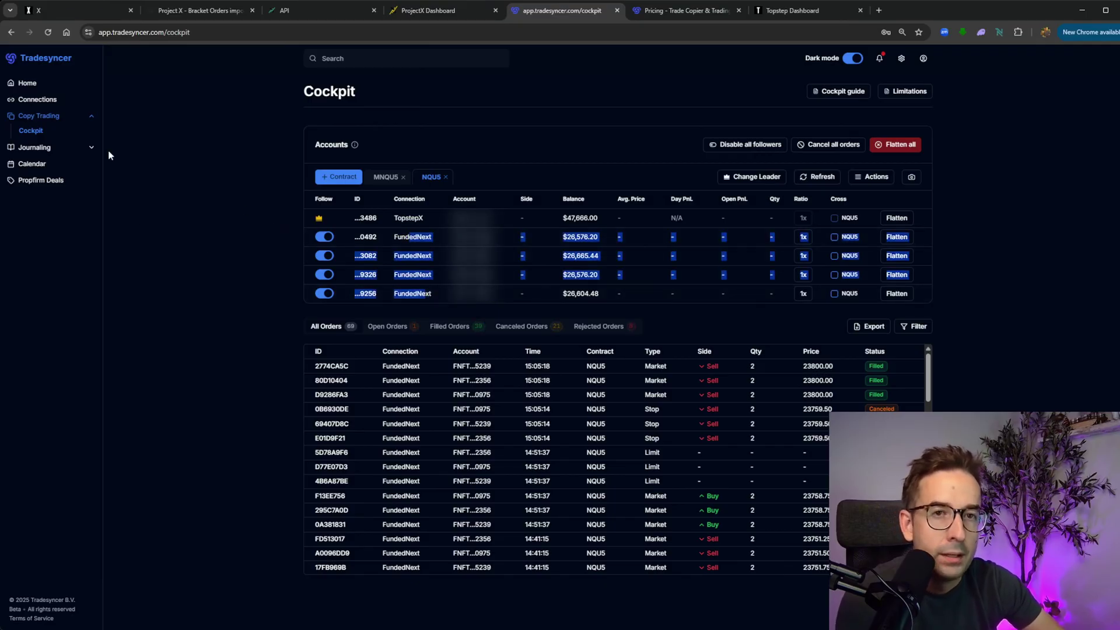
click(47, 101)
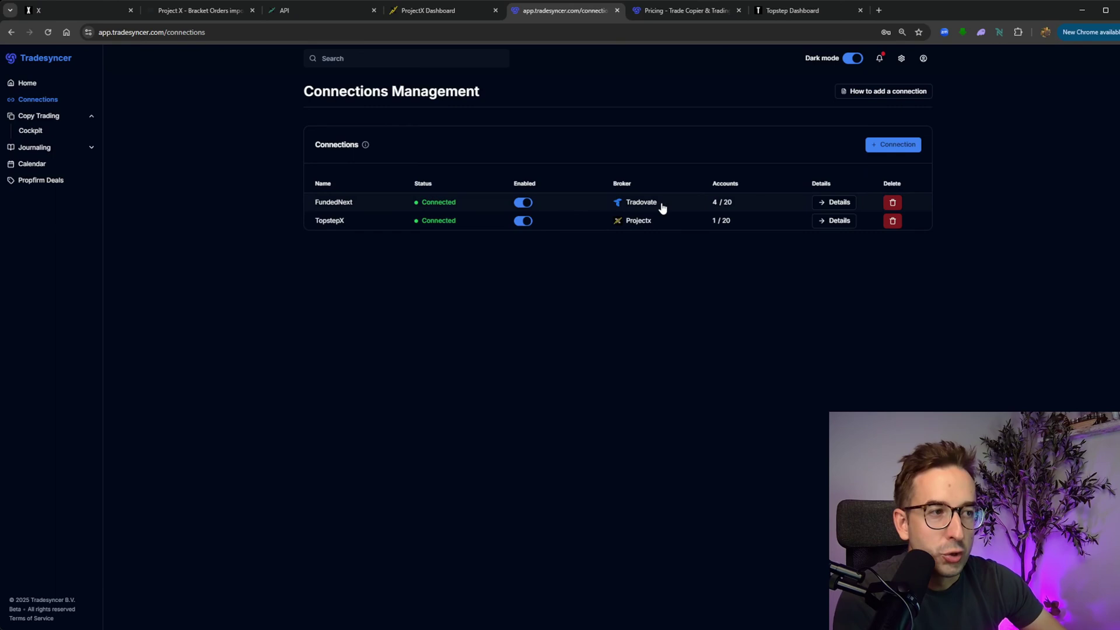
click(30, 129)
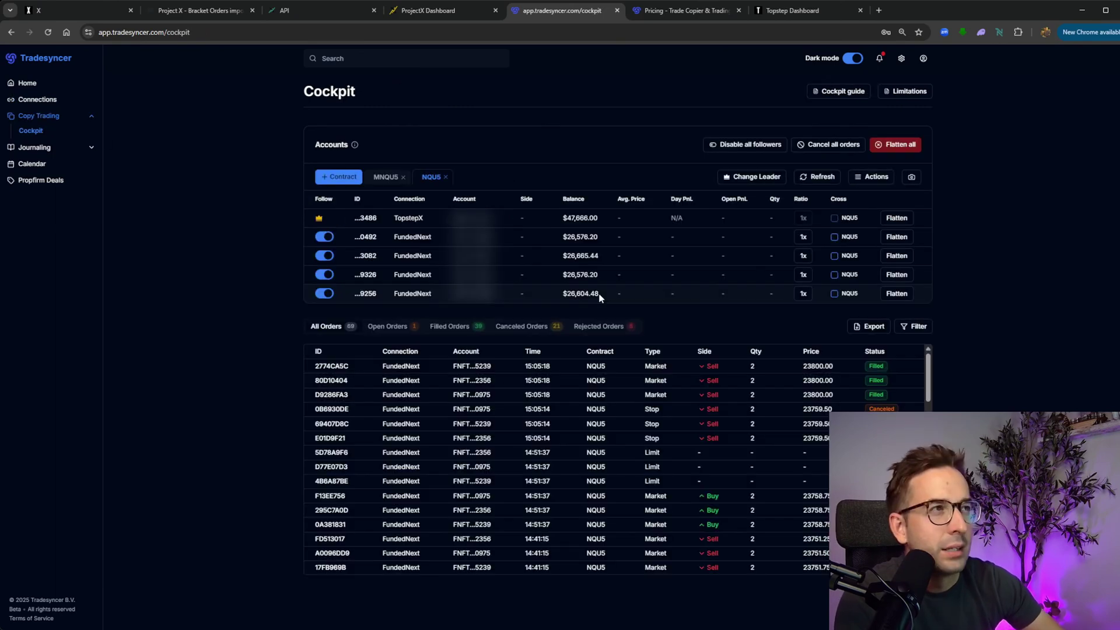
Open the 'Project X - Bracket Orders' article and scroll to its TopstepX example and Clean Configuration Guide.
click(214, 9)
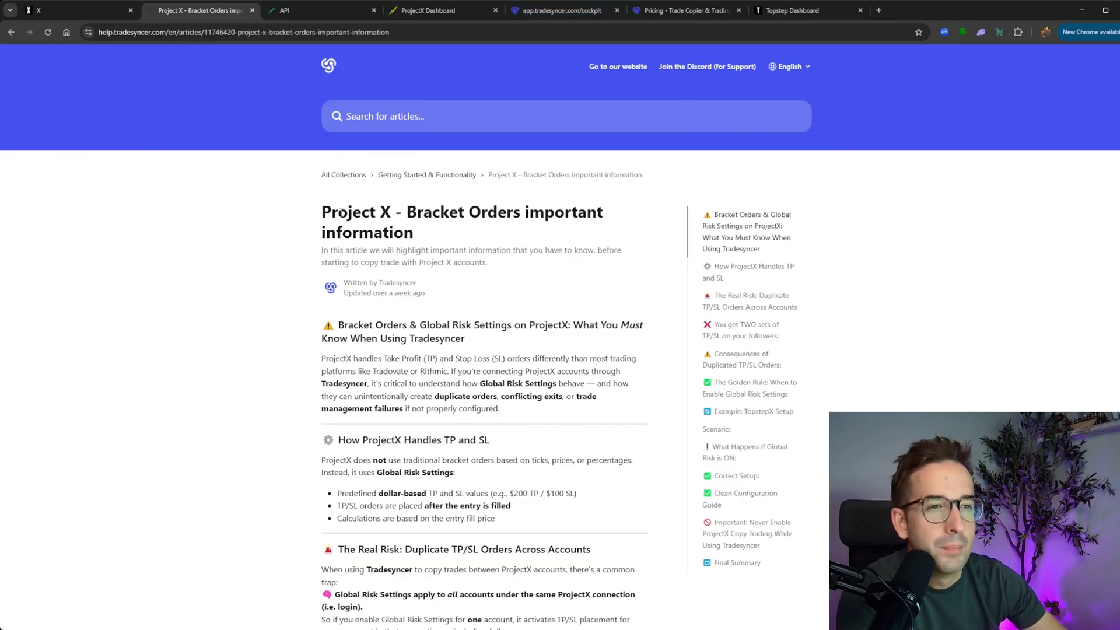
drag(321, 217, 432, 238)
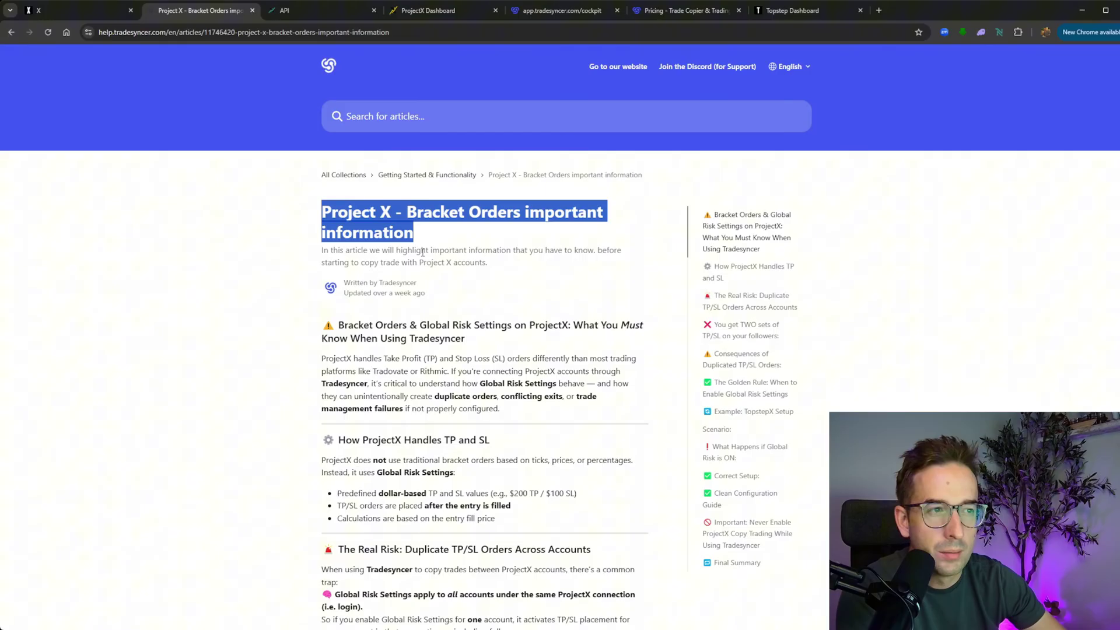
scroll(433, 247, down, 6)
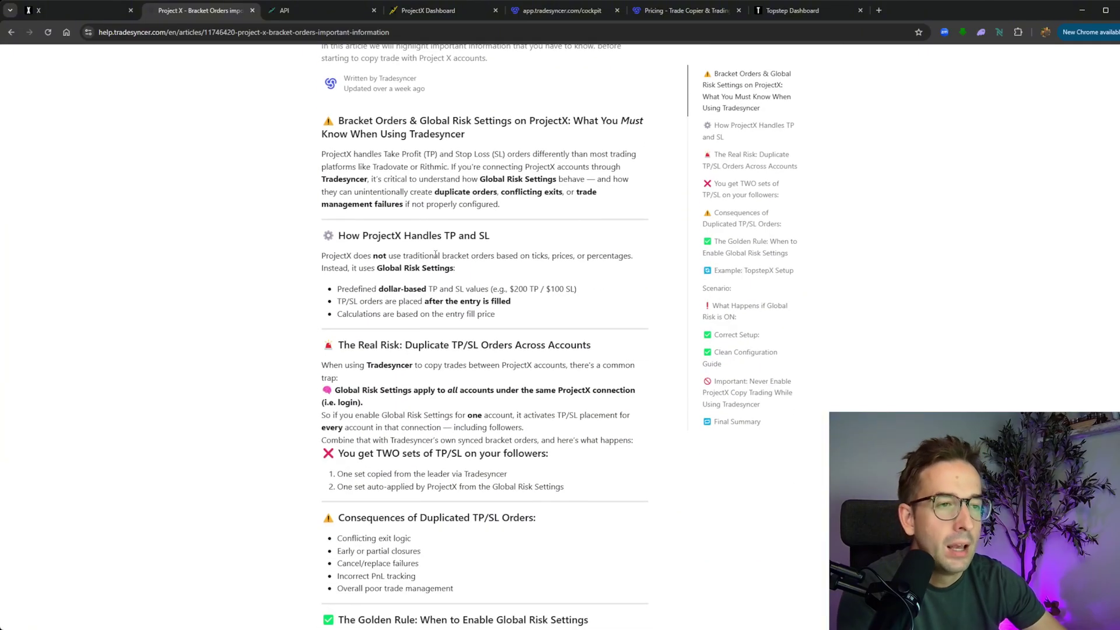
scroll(434, 261, up, 2)
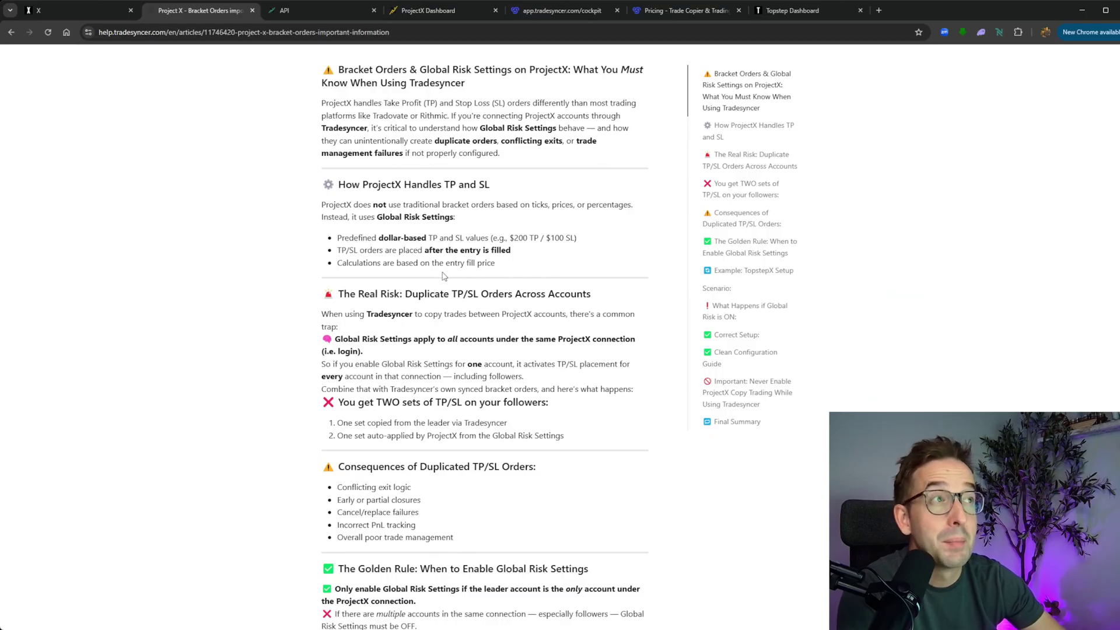
scroll(439, 263, down, 10)
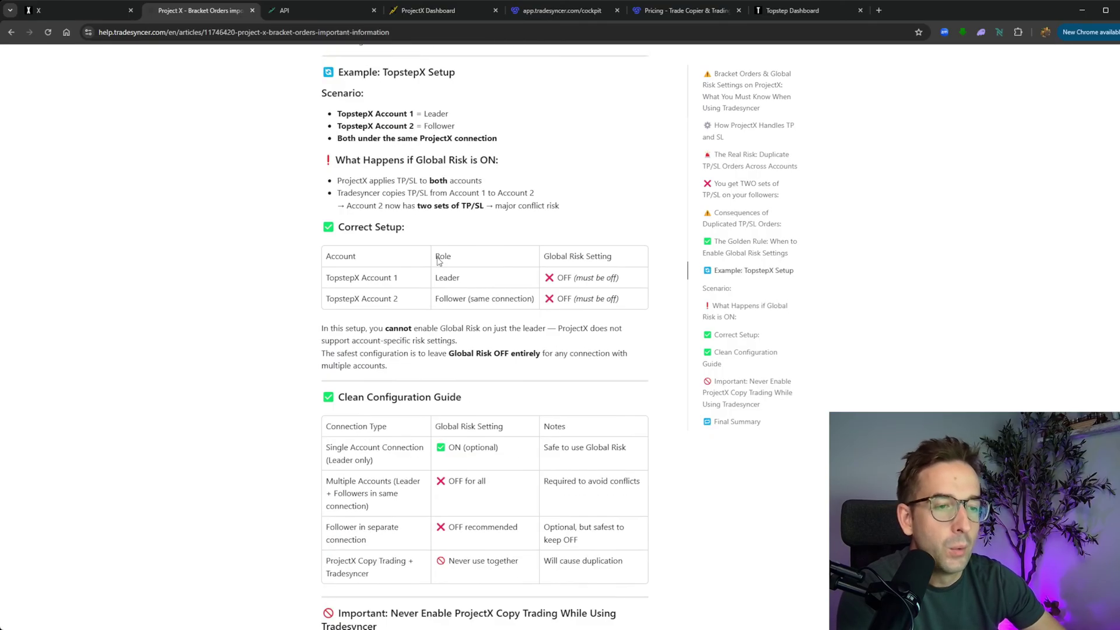
scroll(439, 261, down, 2)
click(104, 10)
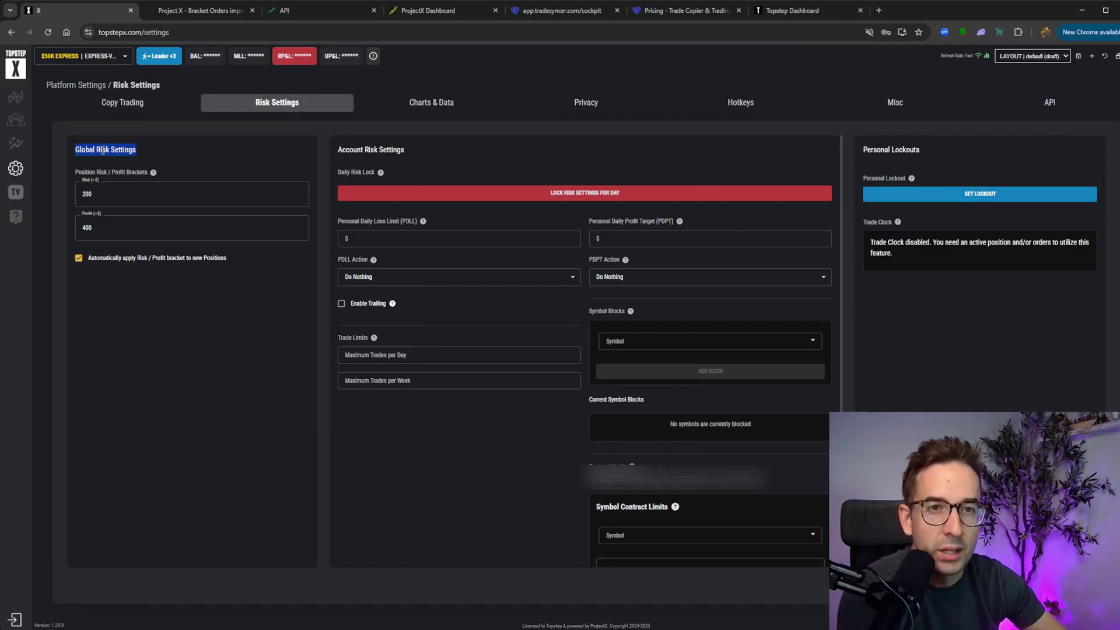
click(80, 149)
drag(76, 150, 136, 149)
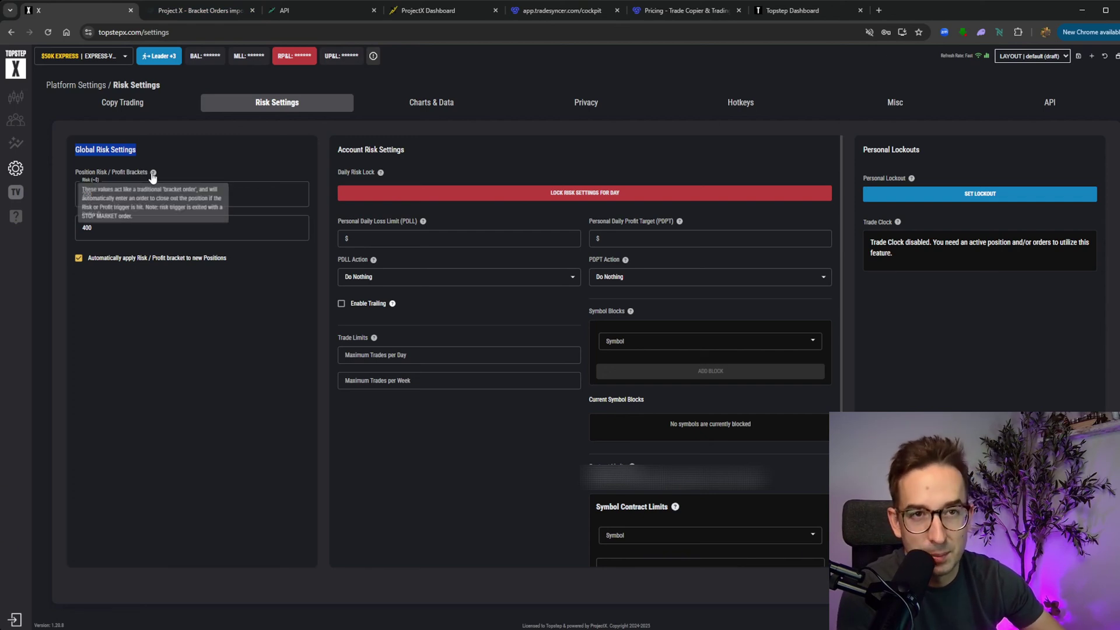
click(213, 13)
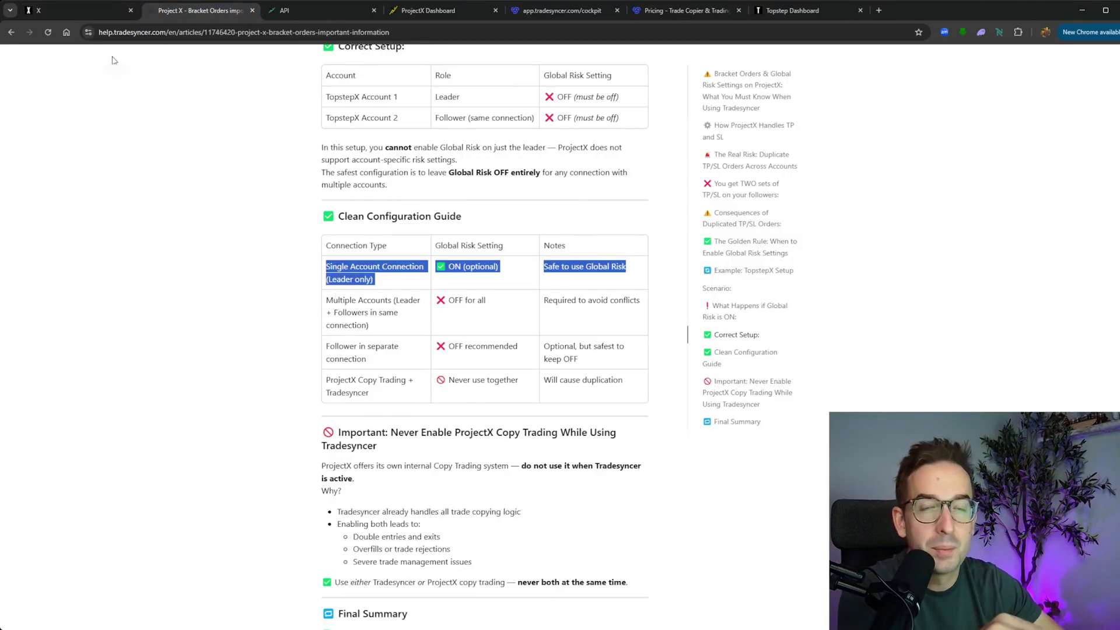
click(95, 17)
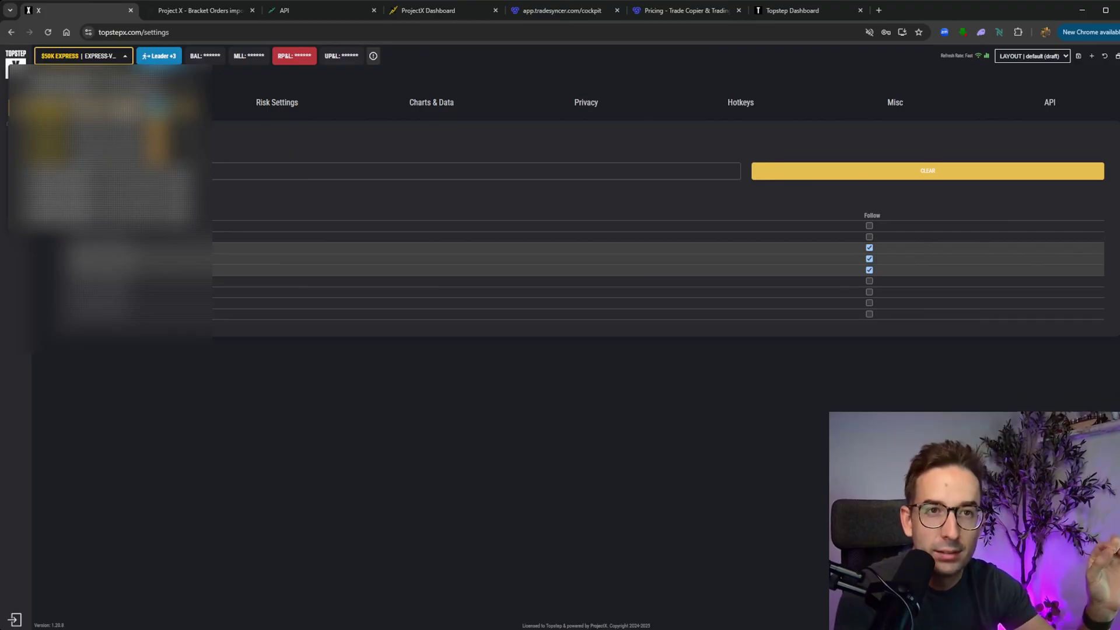
click(123, 61)
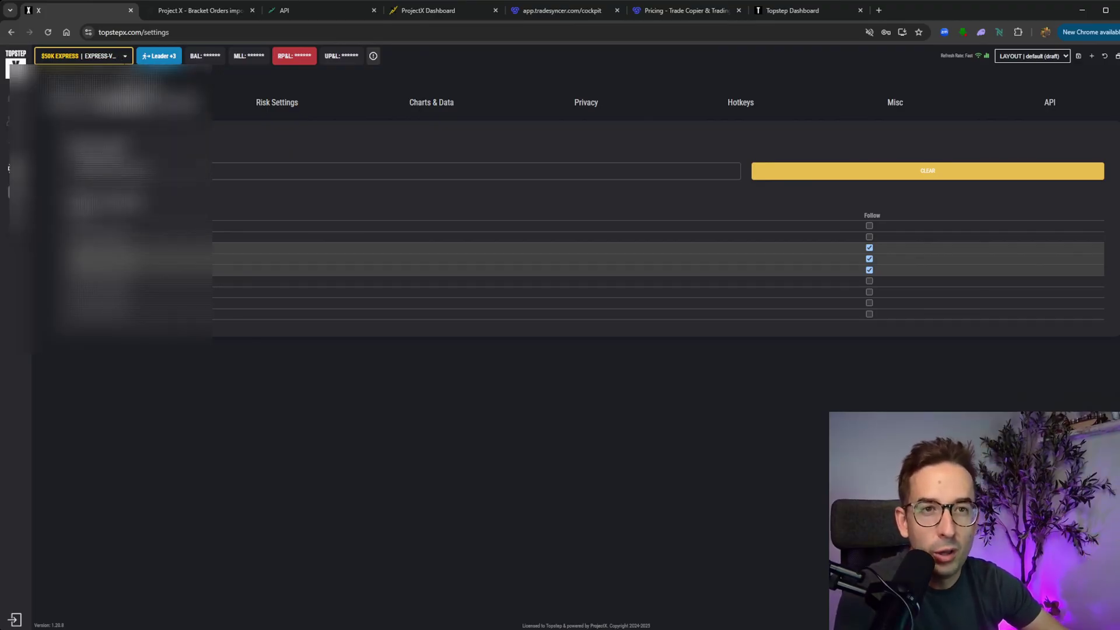
click(118, 57)
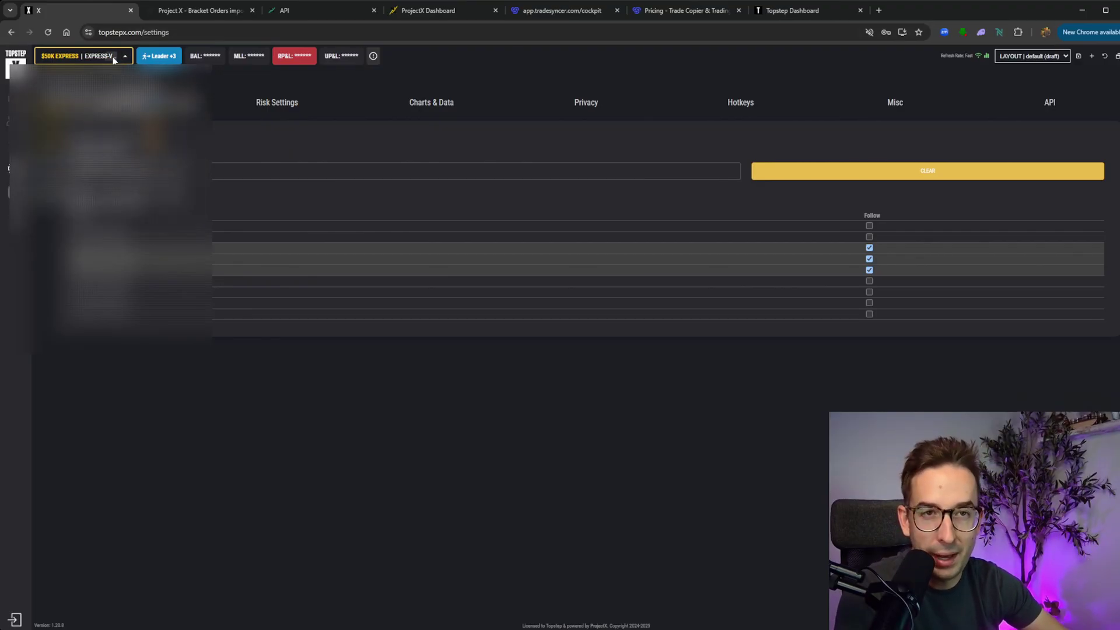
click(120, 58)
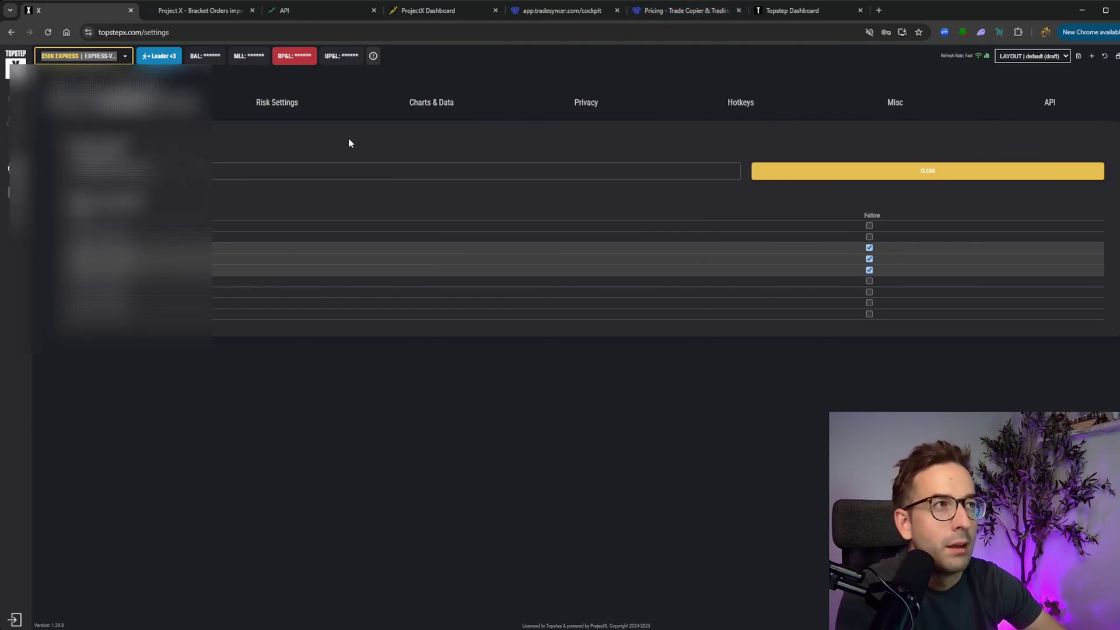
click(259, 103)
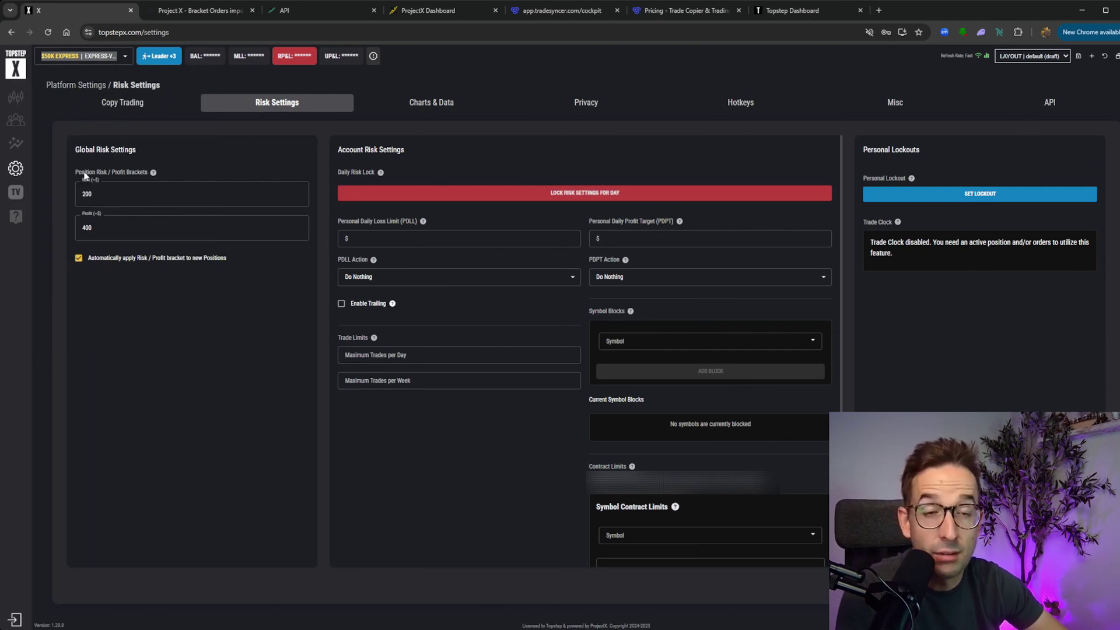
Cycle through the open browser tabs back to the bracket orders help article.
click(472, 15)
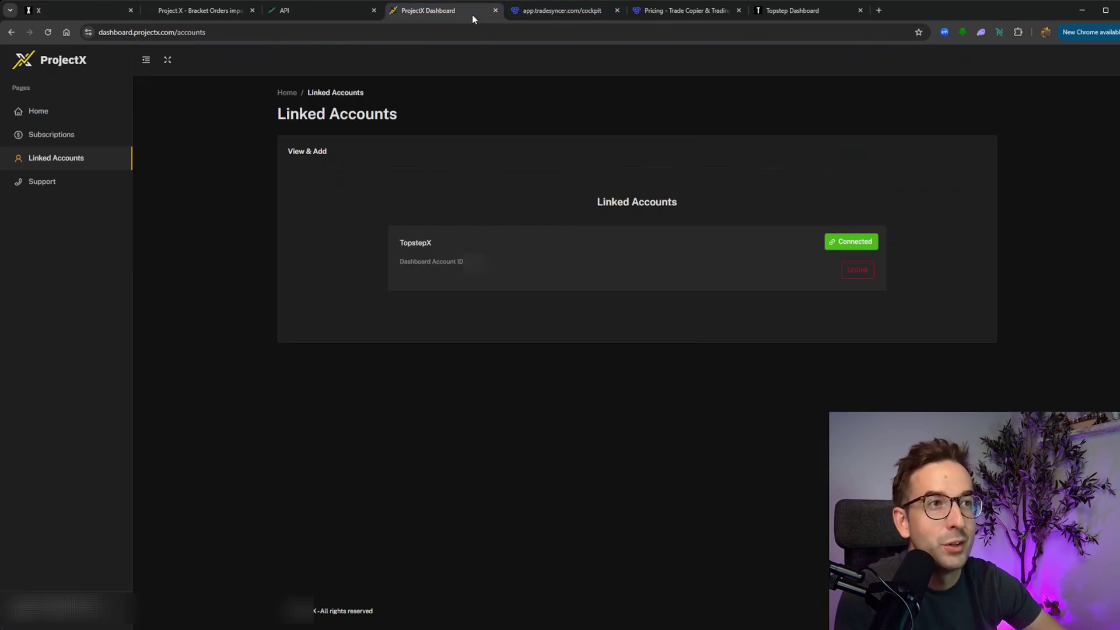
click(544, 15)
click(673, 18)
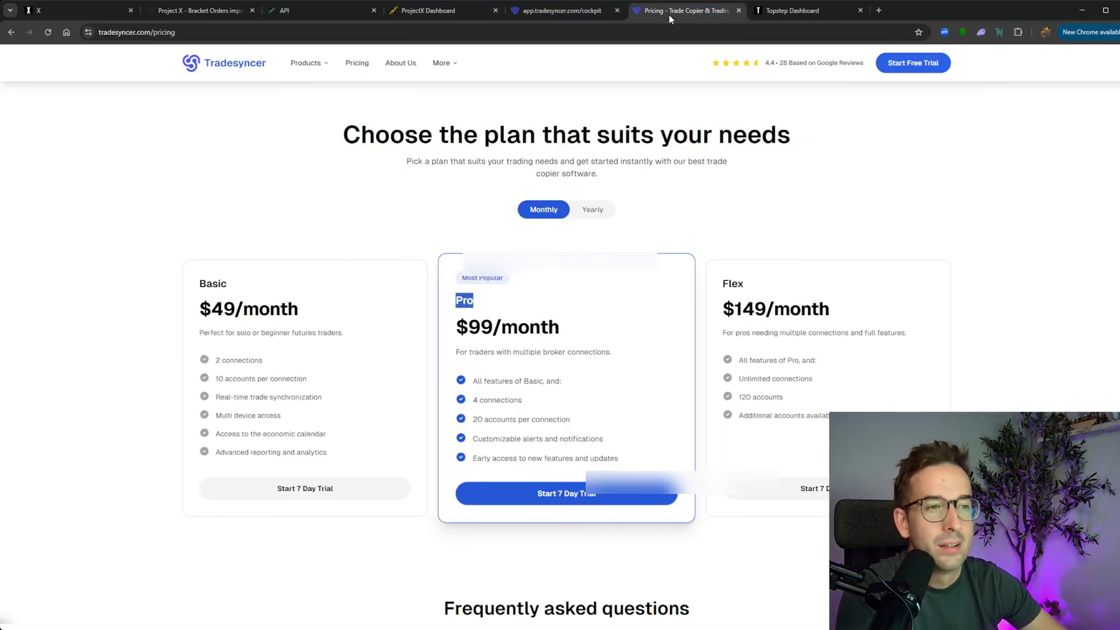
click(435, 15)
click(328, 15)
click(243, 12)
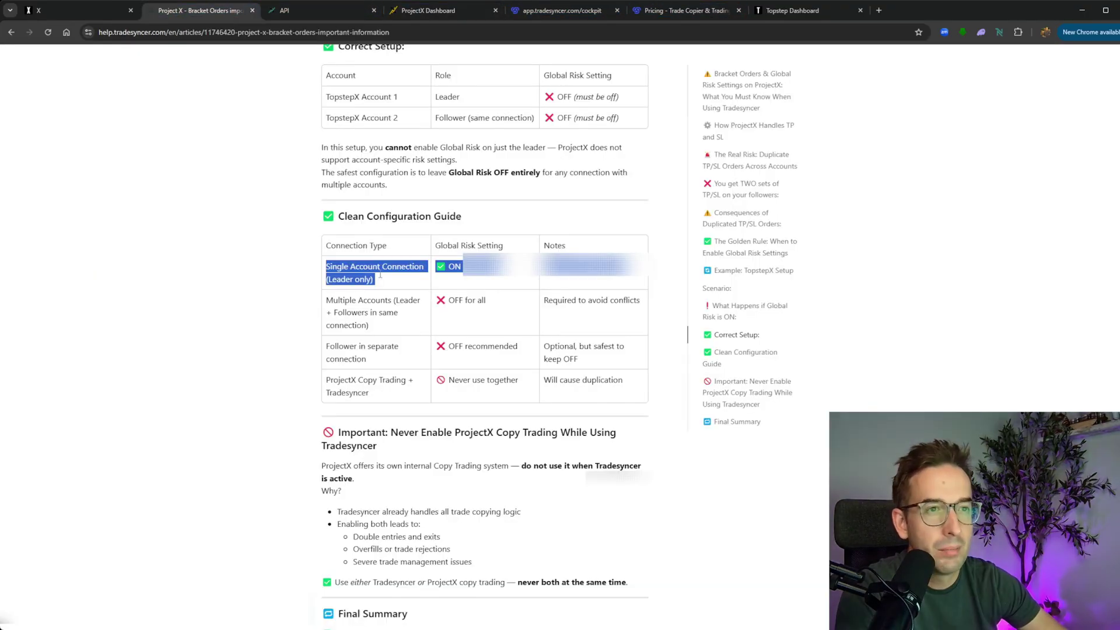
Highlight the guide's 'Single Account Connection (Leader only)' entry, where Global Risk is optional.
scroll(358, 517, up, 8)
scroll(359, 507, down, 5)
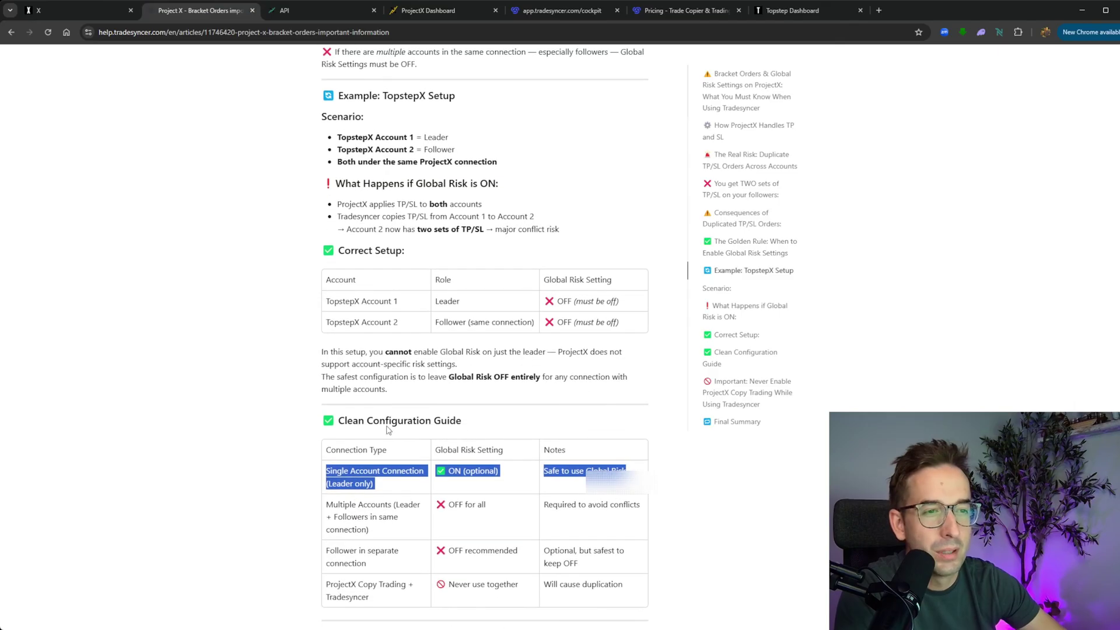
click(374, 435)
triple_click(374, 435)
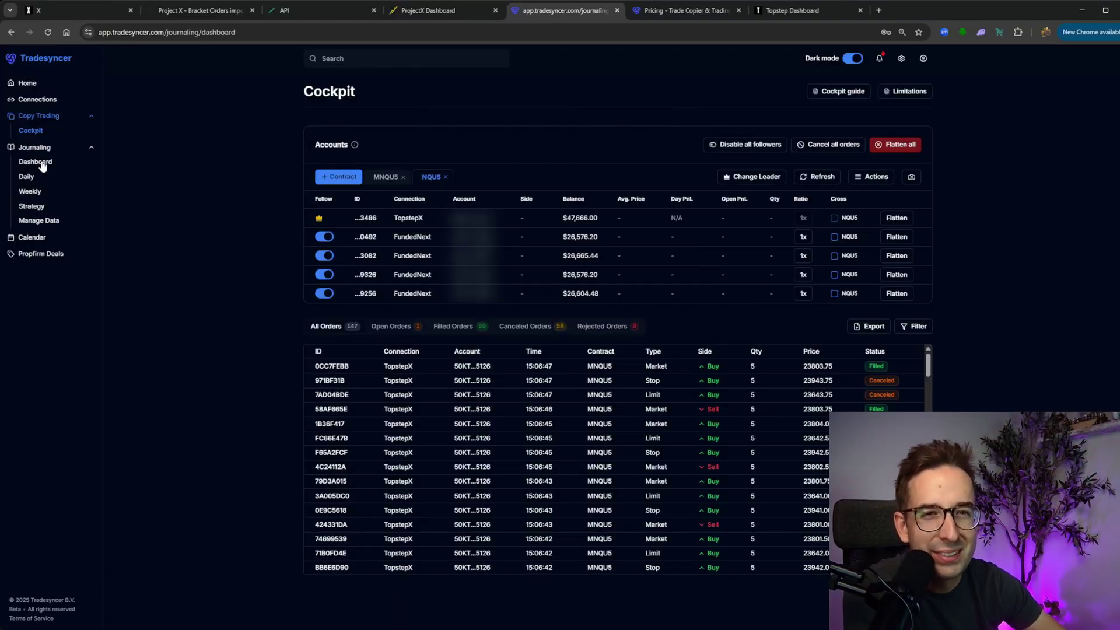
click(27, 176)
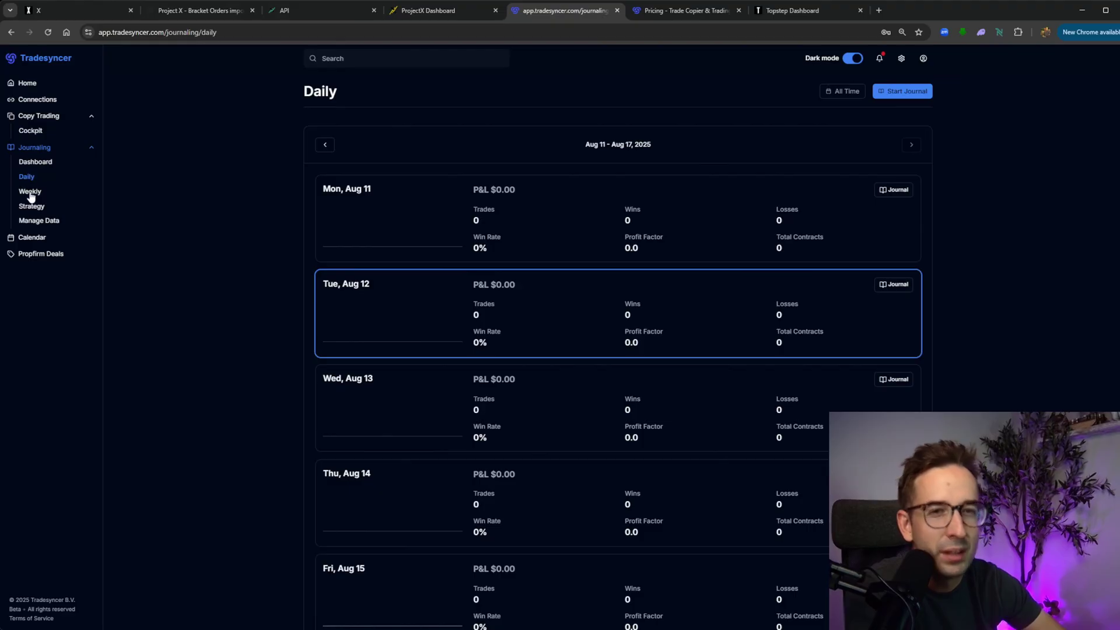
click(34, 238)
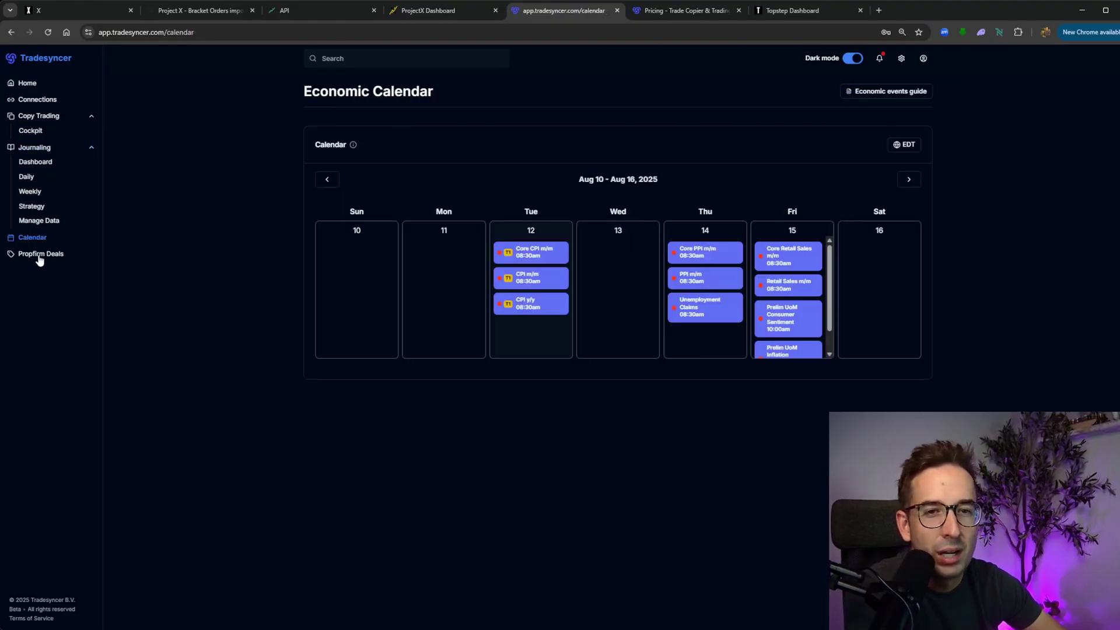
click(39, 257)
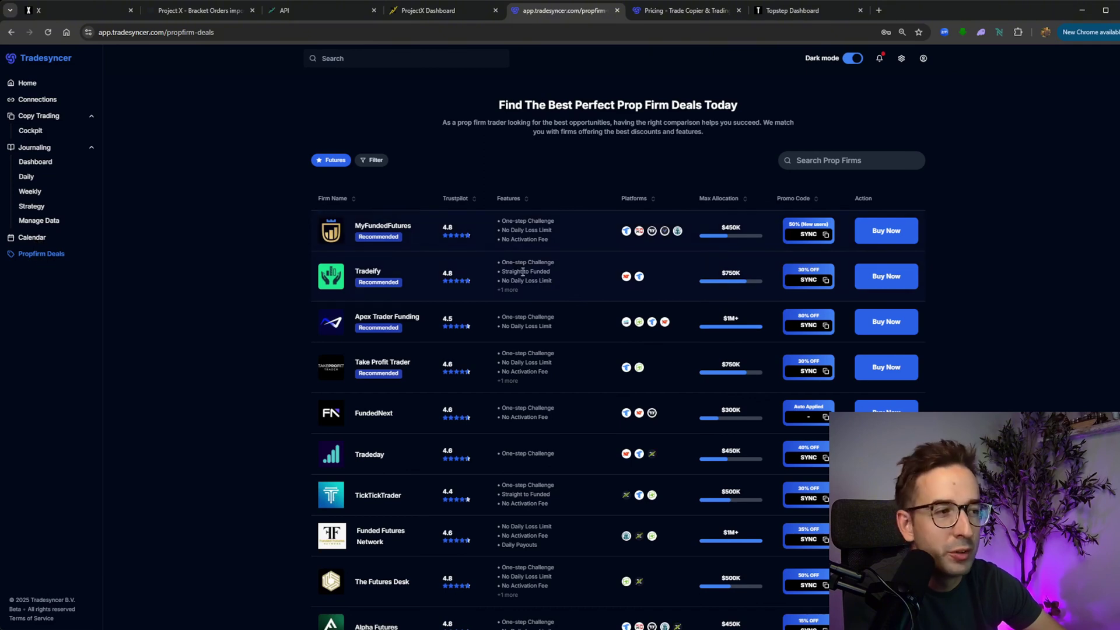
scroll(523, 272, down, 5)
scroll(456, 215, up, 5)
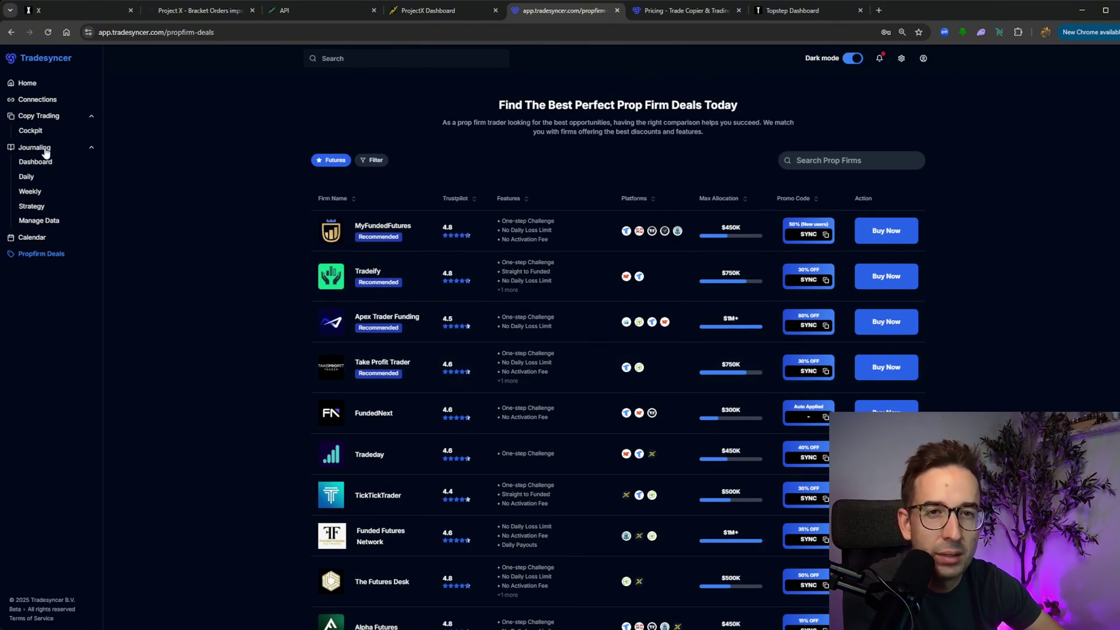
click(38, 131)
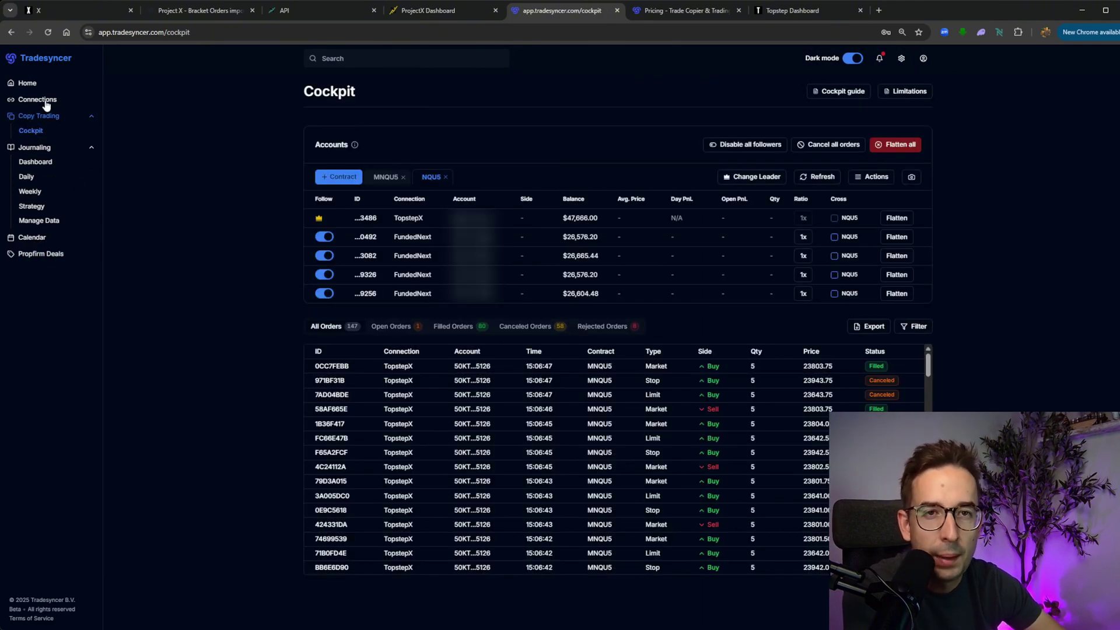
click(44, 103)
click(41, 134)
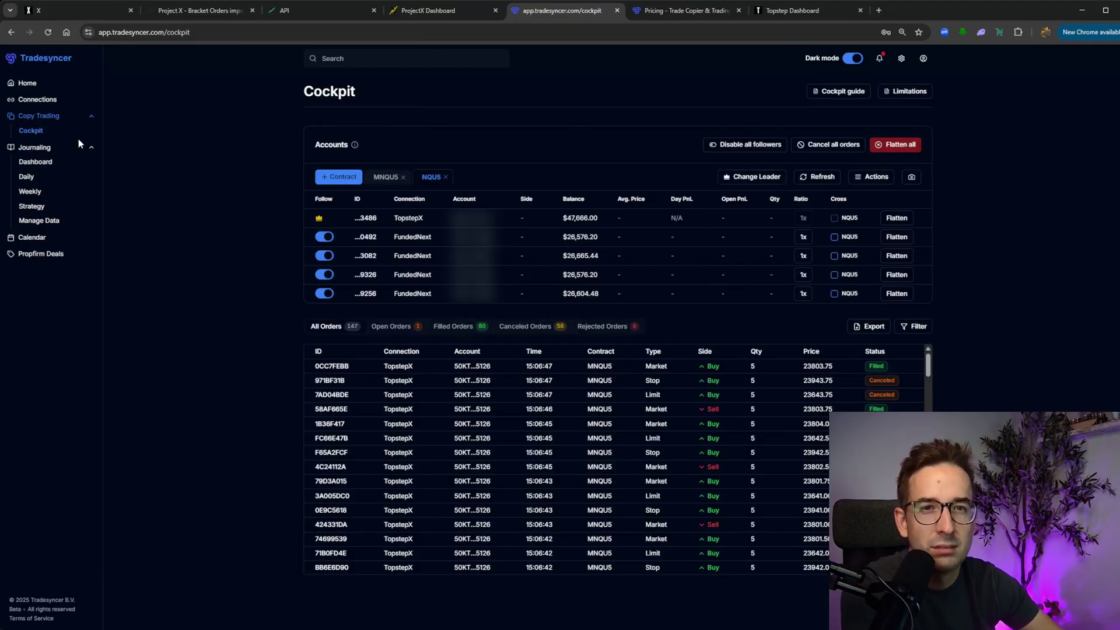